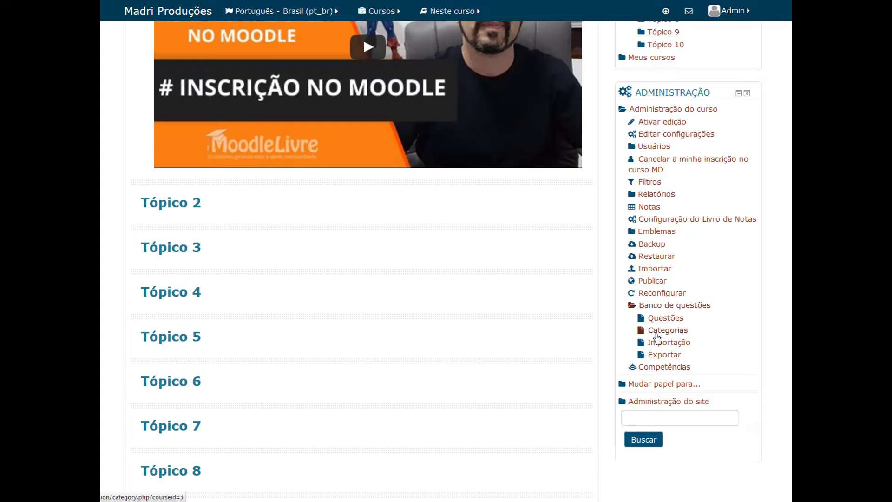
Open the question bank categories of the Marketing Digital course and review the existing category lists
left_click(656, 334)
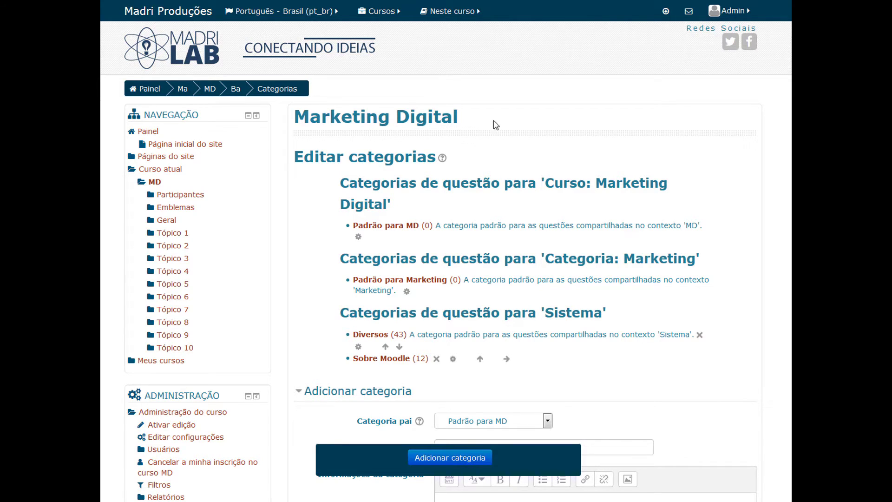
left_click_drag(298, 119, 494, 130)
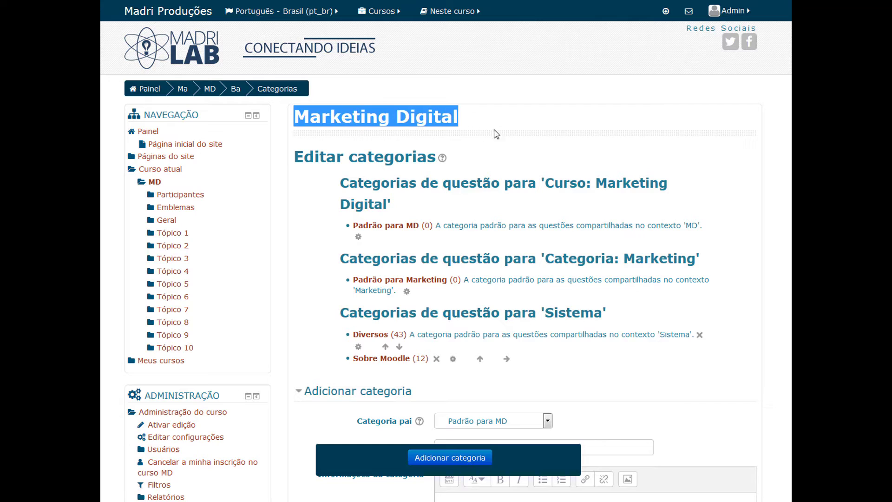
left_click(682, 151)
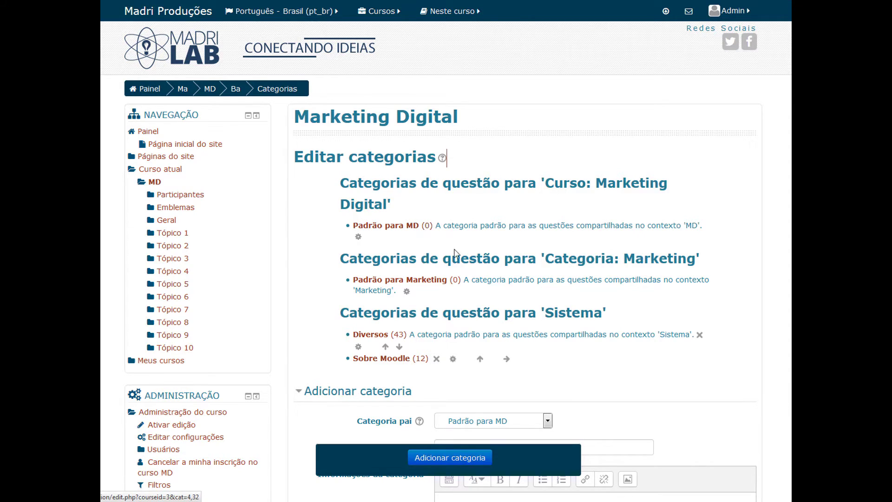
scroll(461, 268, "down", 1)
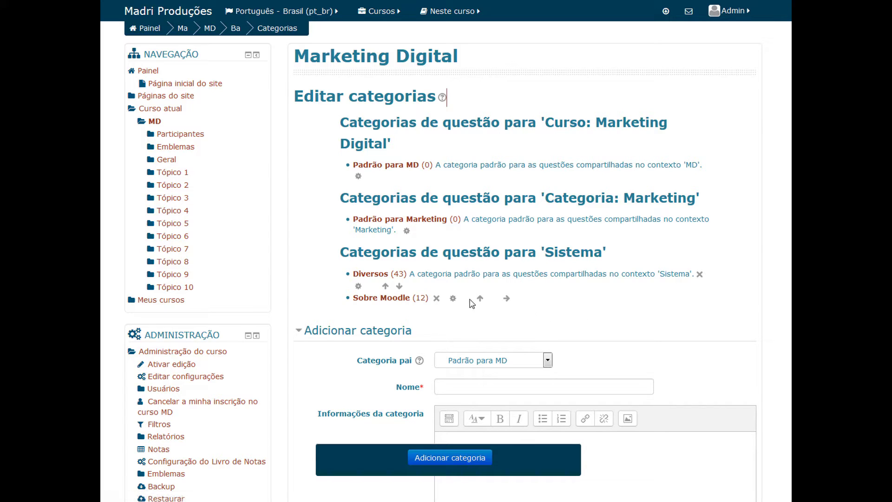
scroll(599, 306, "down", 3)
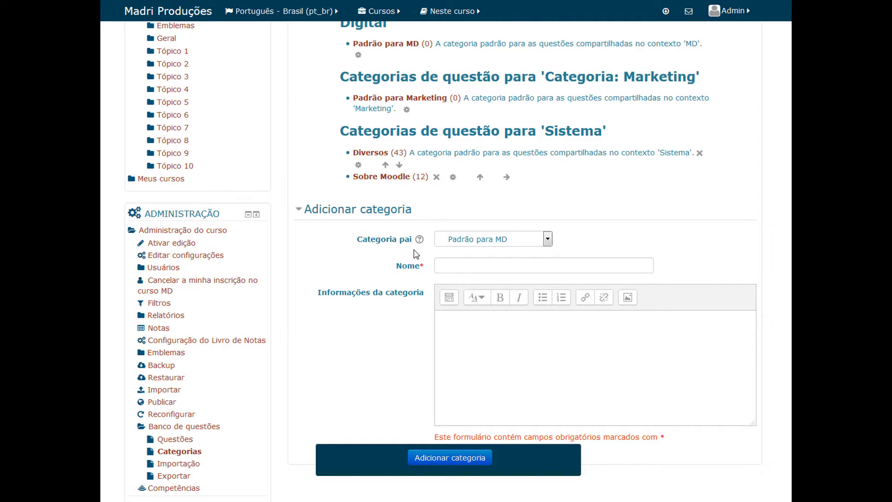
Examine the parent category options for a new question category and compare them with the existing categories
left_click(541, 240)
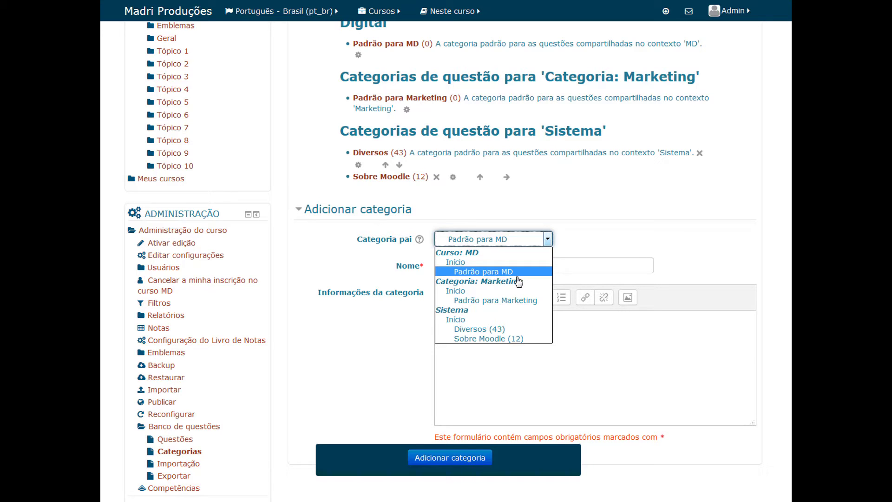
left_click(653, 254)
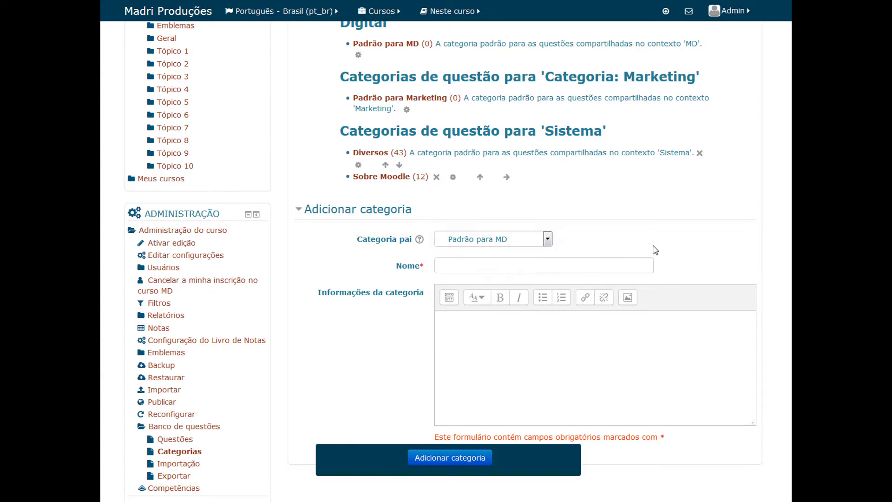
scroll(653, 254, "up", 4)
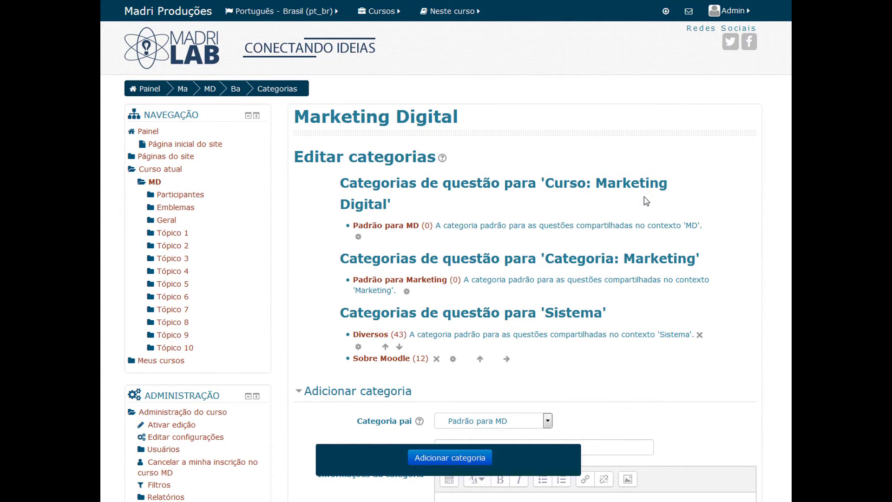
scroll(434, 224, "down", 4)
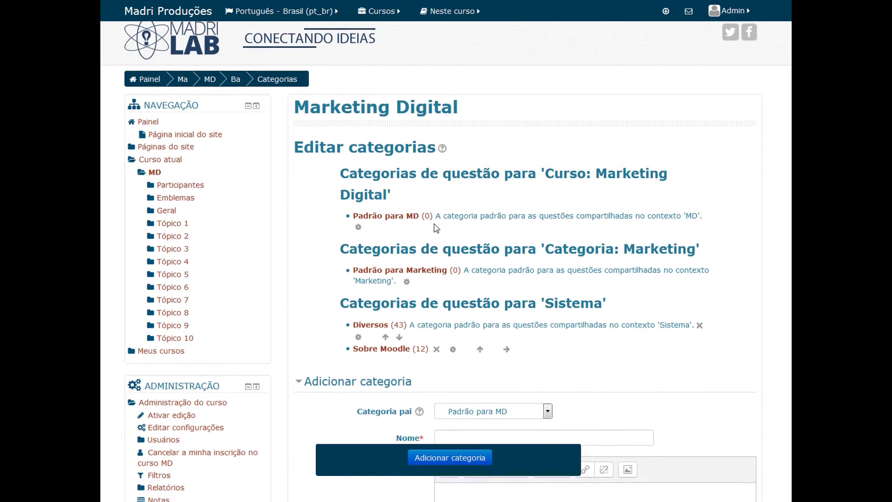
left_click(458, 268)
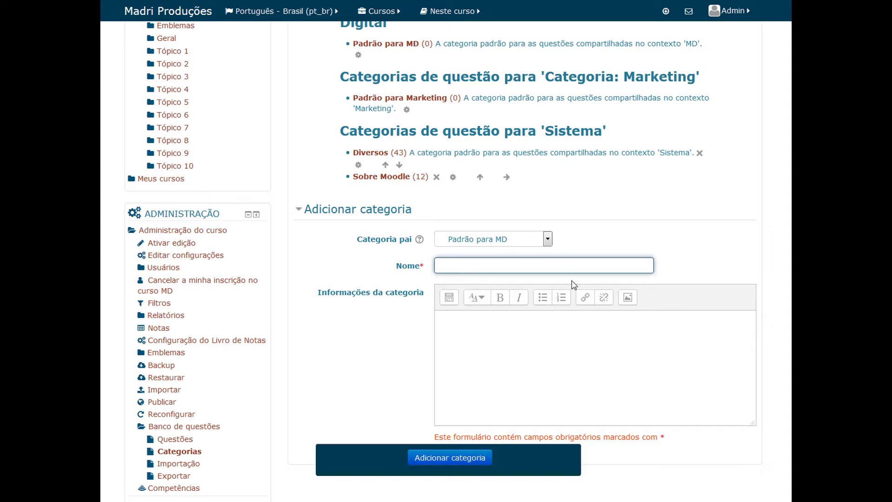
scroll(517, 212, "up", 2)
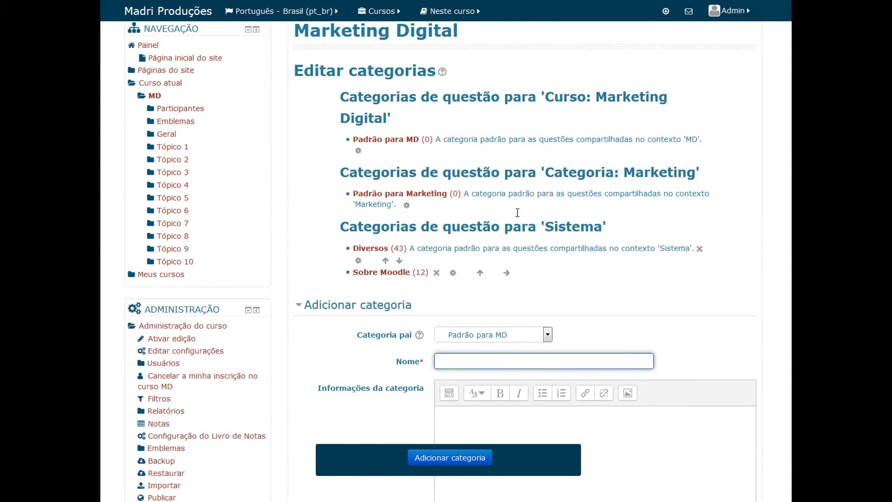
scroll(517, 213, "up", 1)
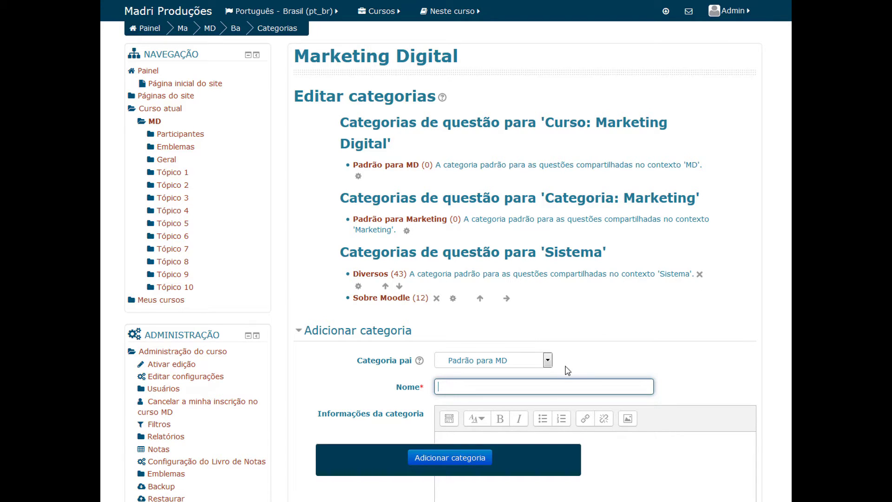
Choose Padrão para Marketing as the parent of the new question category
left_click(548, 360)
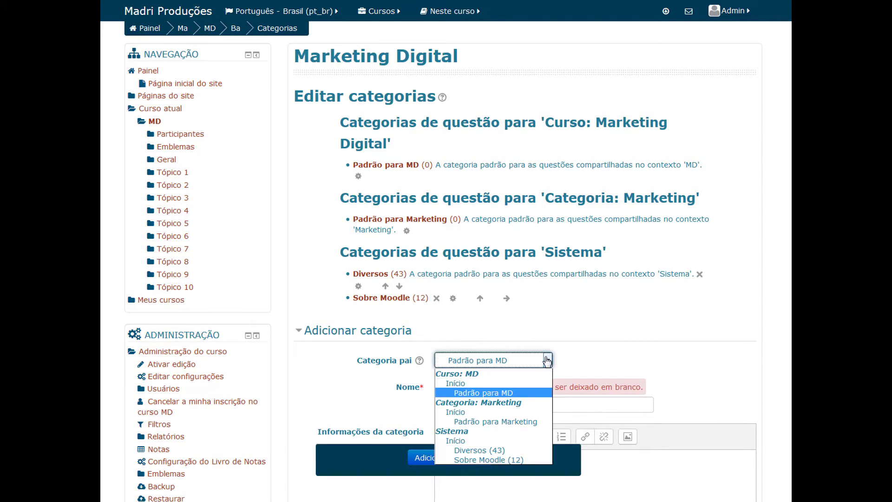
left_click(505, 421)
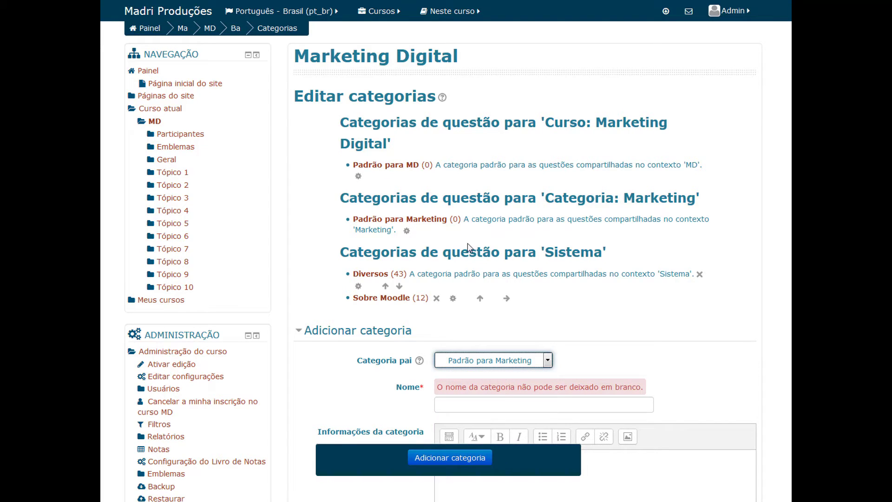
scroll(420, 179, "down", 1)
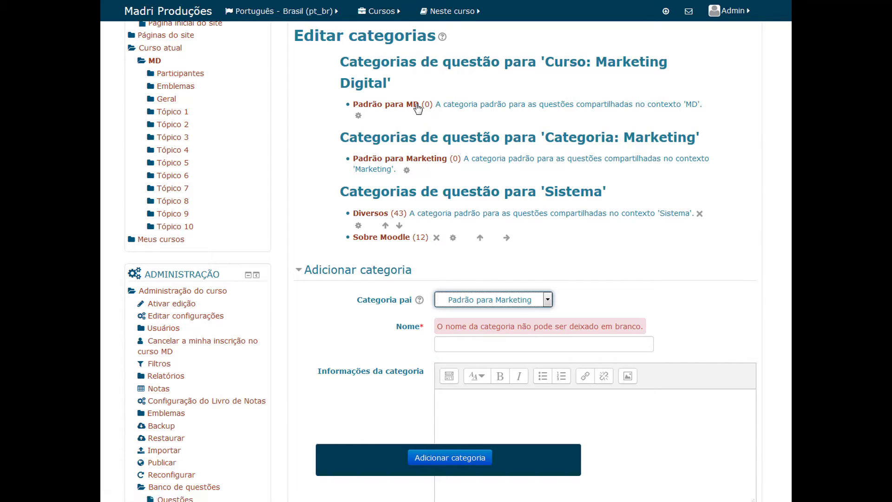
scroll(330, 142, "down", 3)
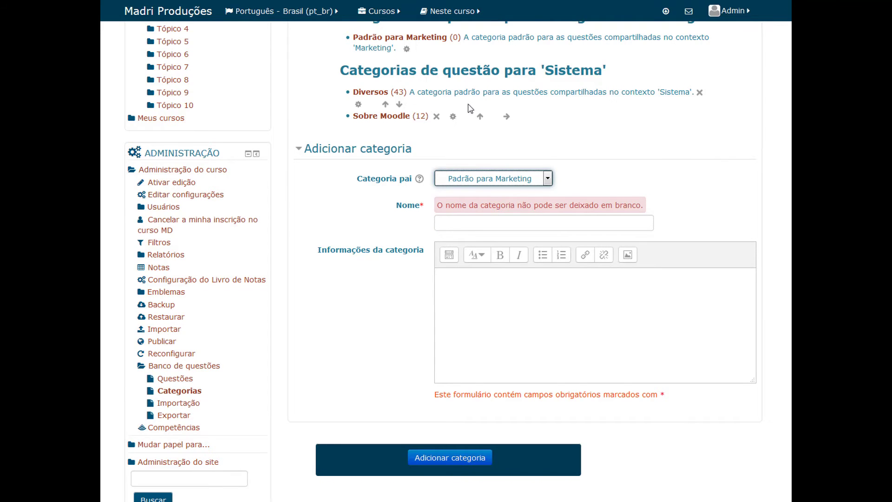
scroll(471, 108, "up", 3)
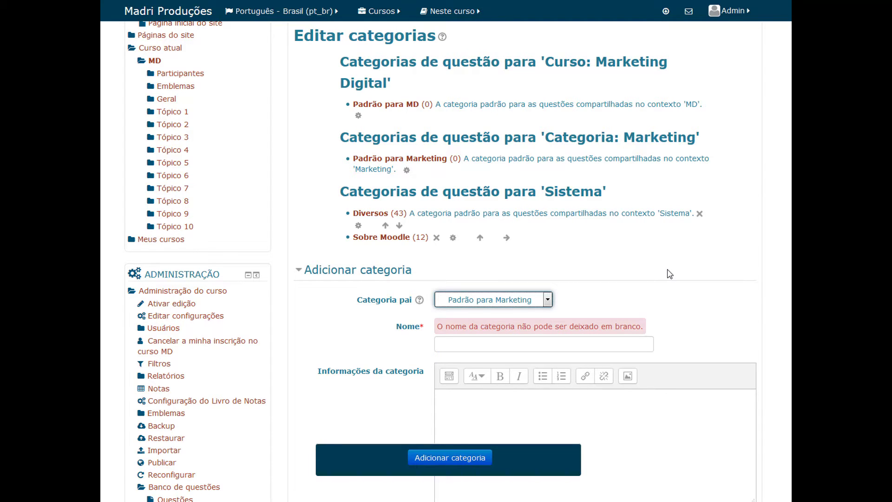
Set the new question category's parent to Início under Sistema
scroll(529, 260, "down", 3)
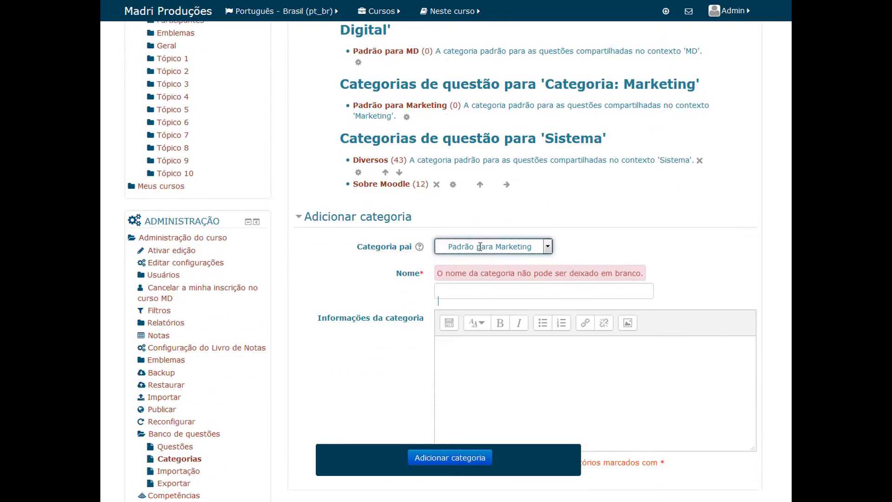
left_click(547, 178)
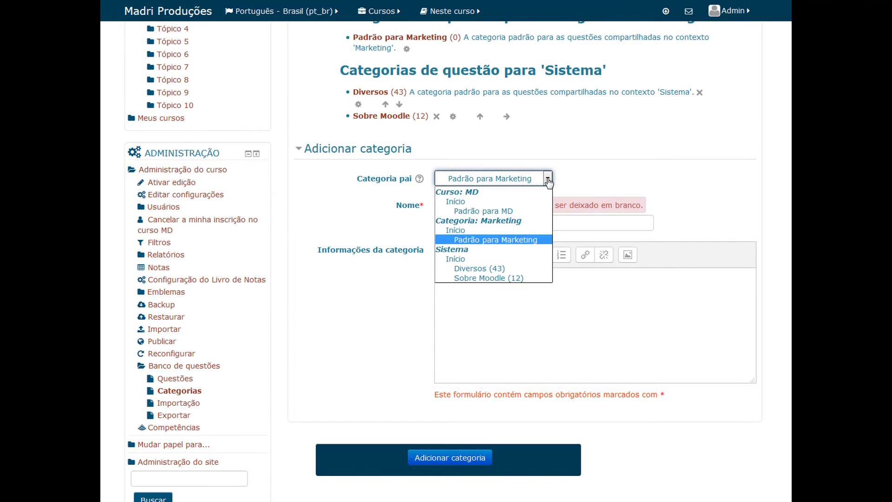
left_click(477, 259)
left_click(517, 180)
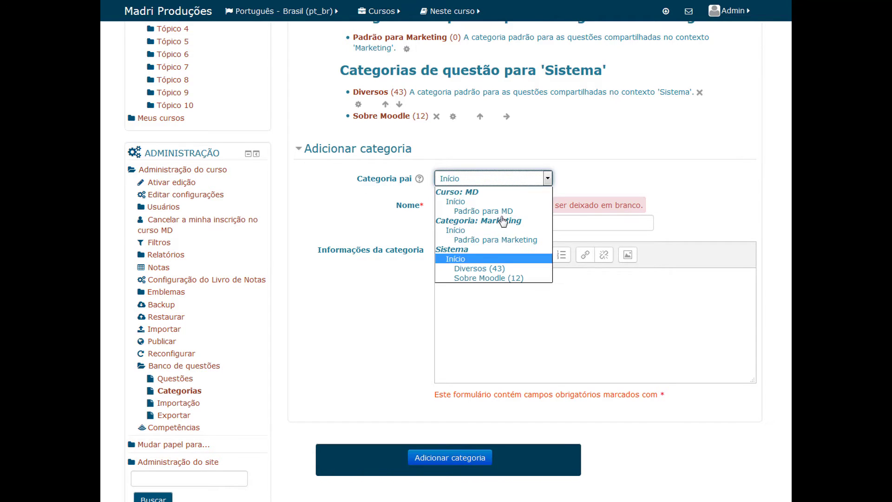
left_click(465, 260)
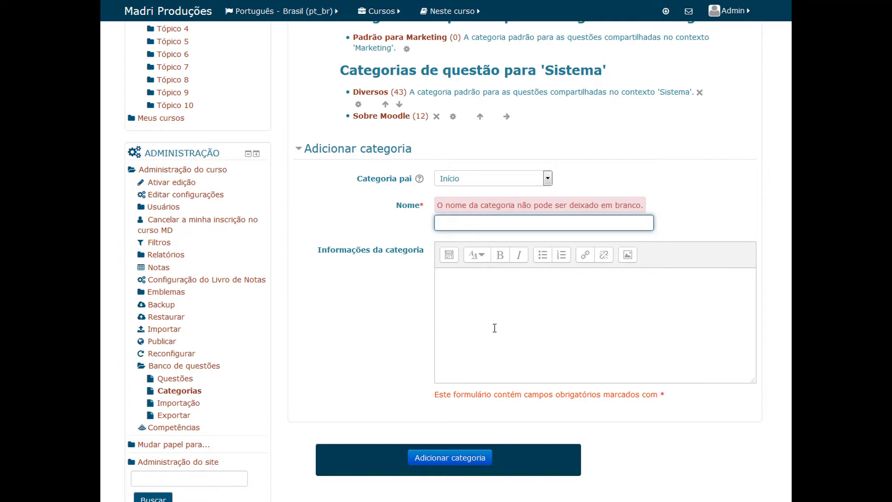
left_click(454, 321)
scroll(418, 333, "down", 3)
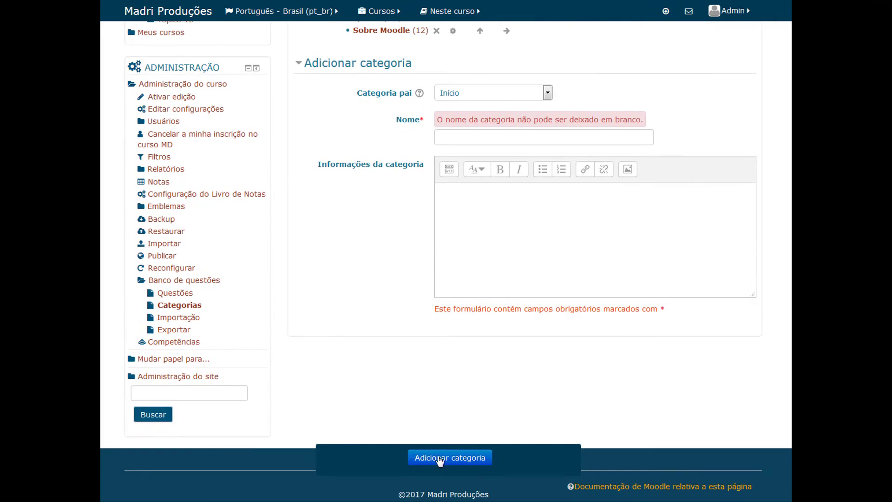
scroll(395, 260, "up", 4)
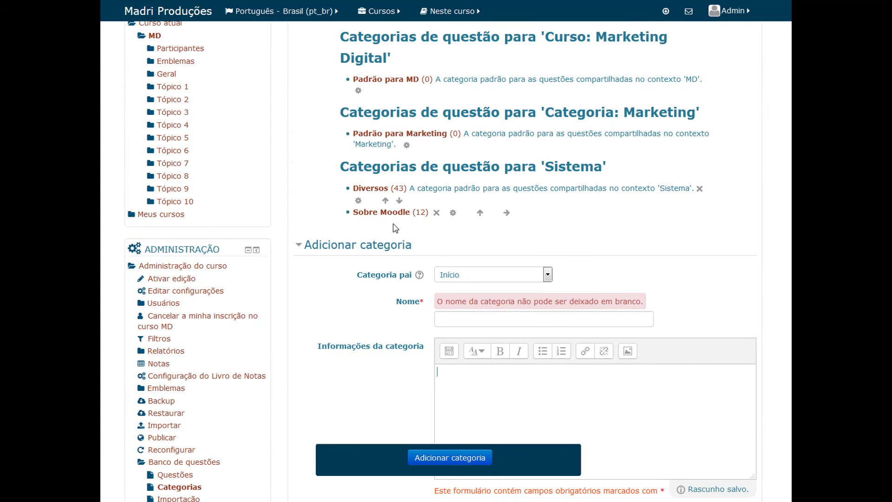
left_click(547, 275)
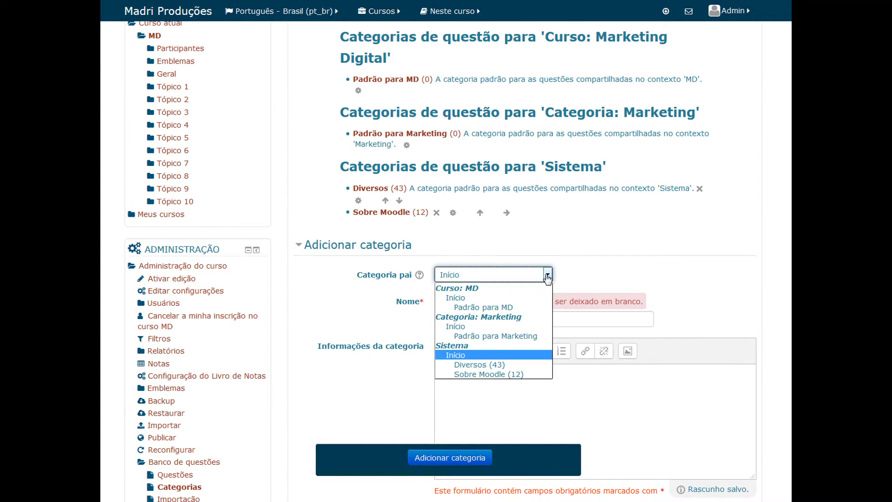
left_click(496, 354)
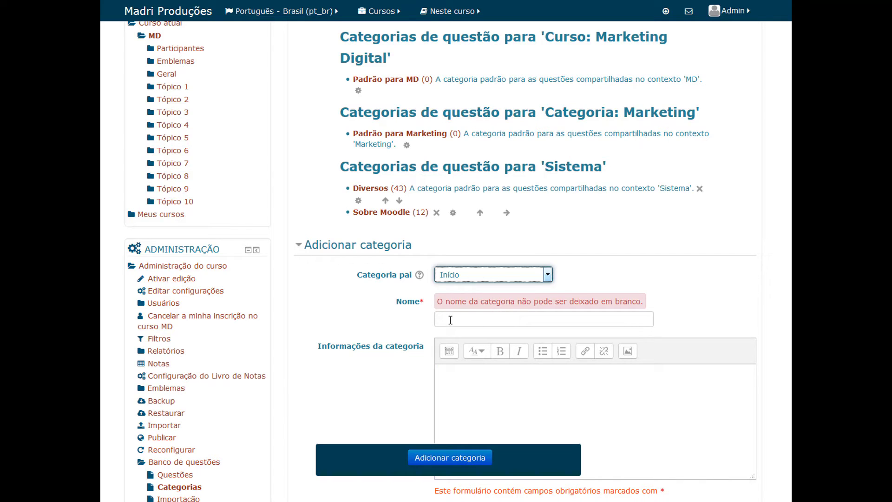
Name the new question category teste and add it
left_click(450, 320)
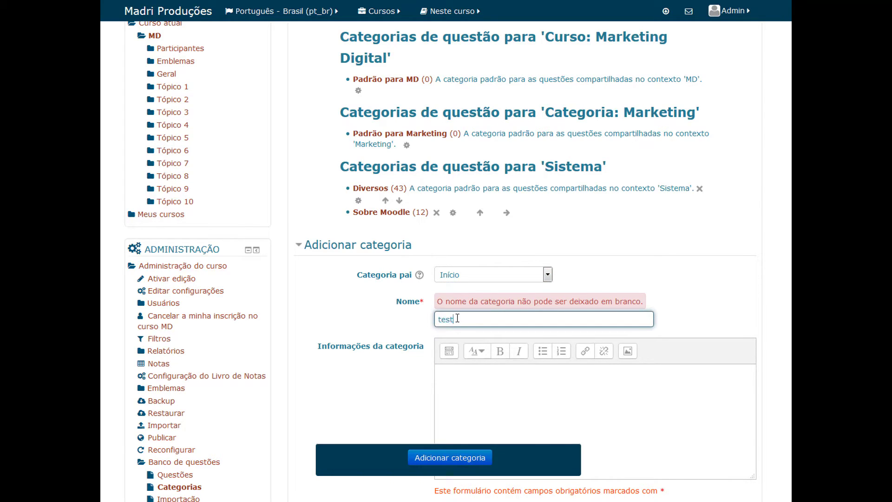
left_click(493, 383)
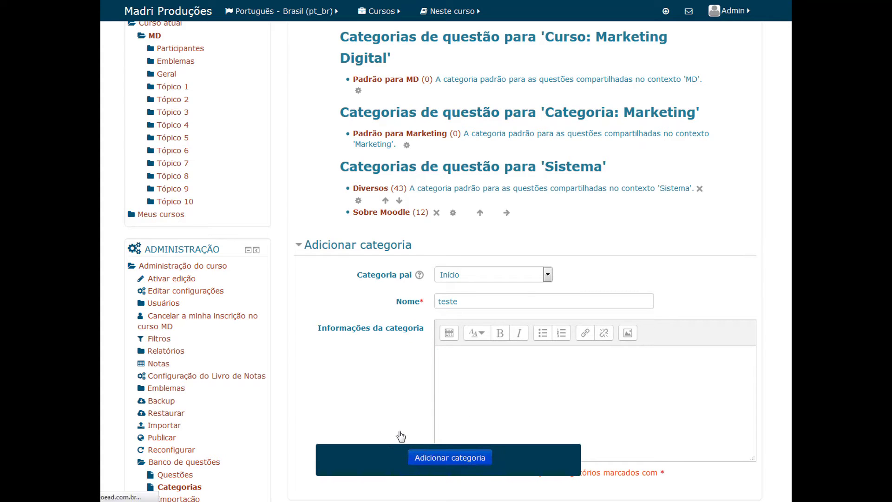
left_click(450, 457)
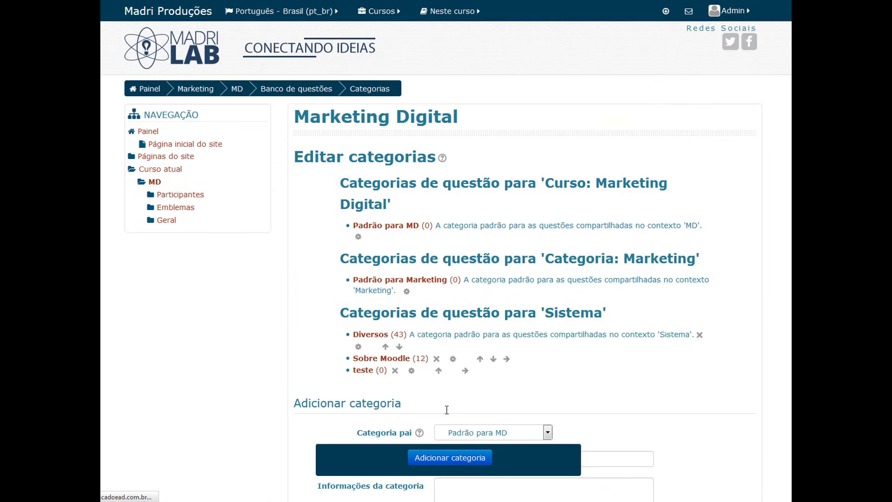
Move the Diversos category up out of Sistema into the Marketing question categories
scroll(367, 347, "down", 2)
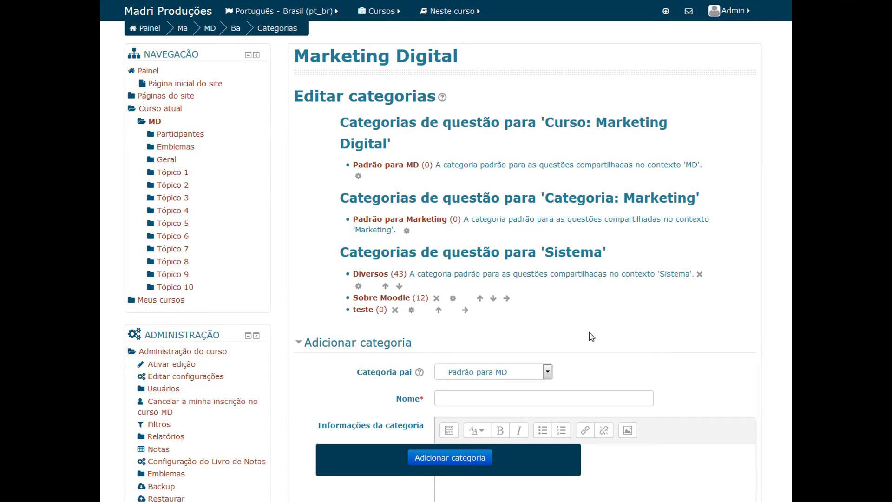
scroll(589, 337, "up", 2)
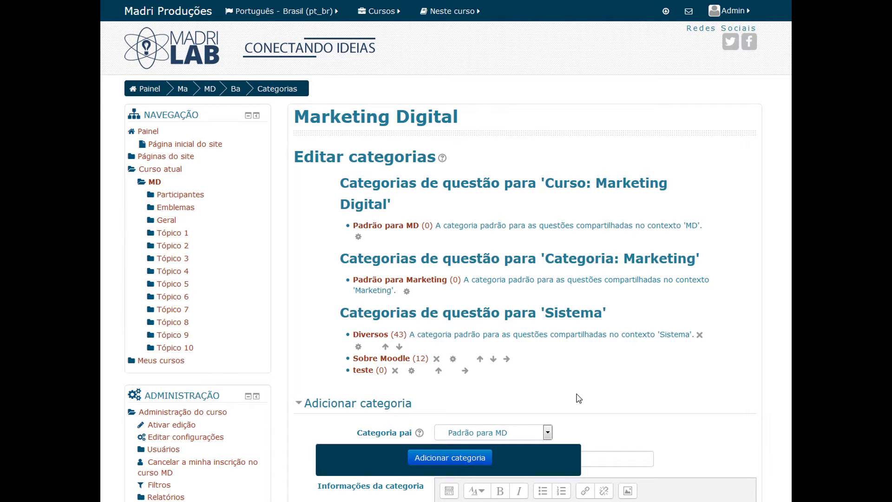
scroll(571, 380, "down", 5)
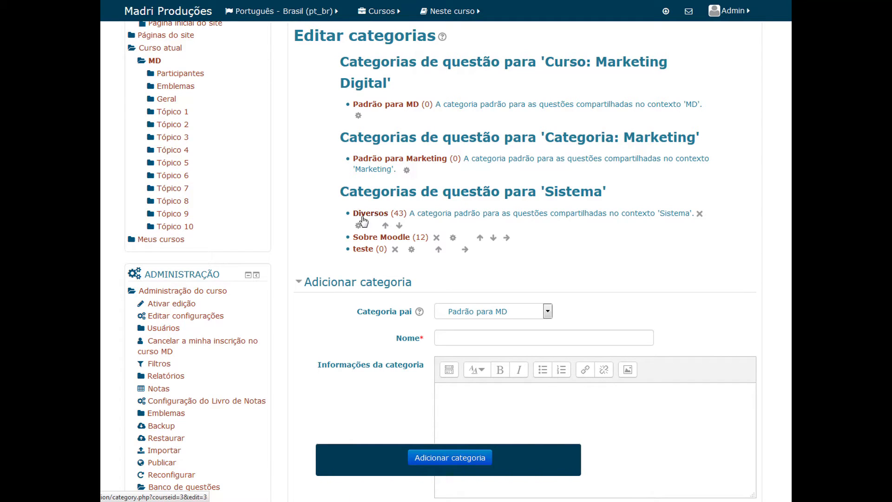
left_click(385, 226)
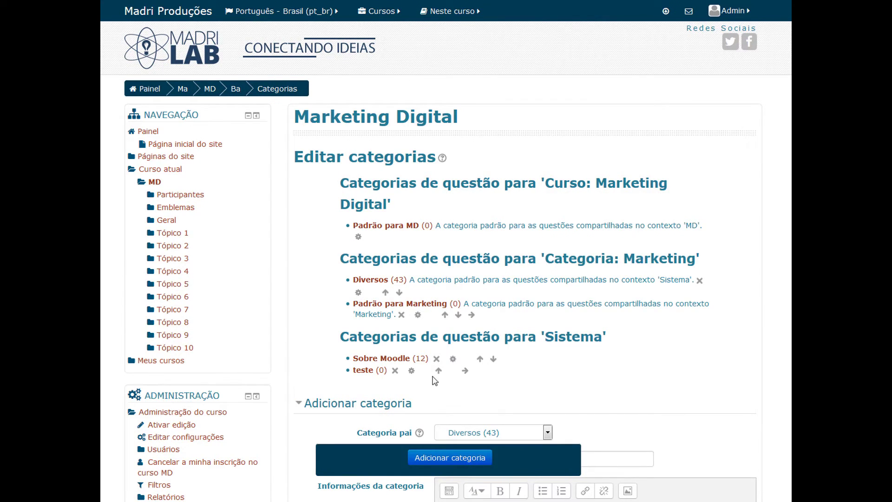
Move the Diversos category down past Padrão para Marketing and back into the Sistema question categories
left_click(399, 292)
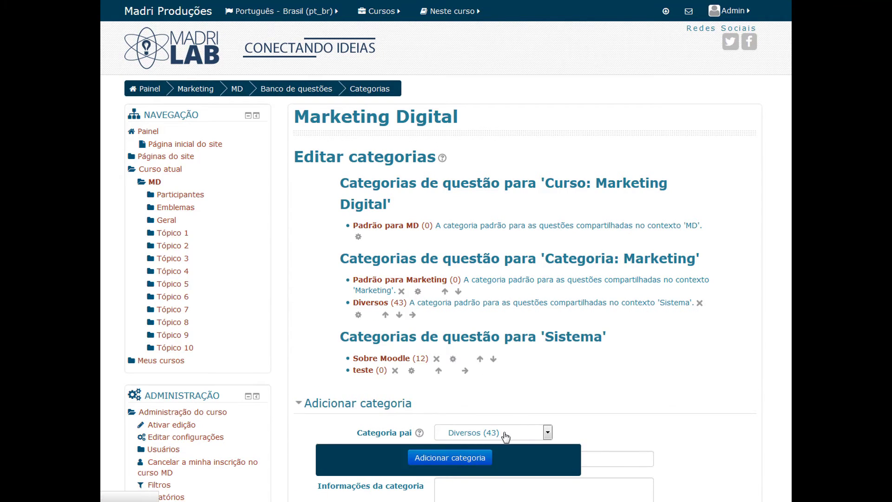
left_click(398, 316)
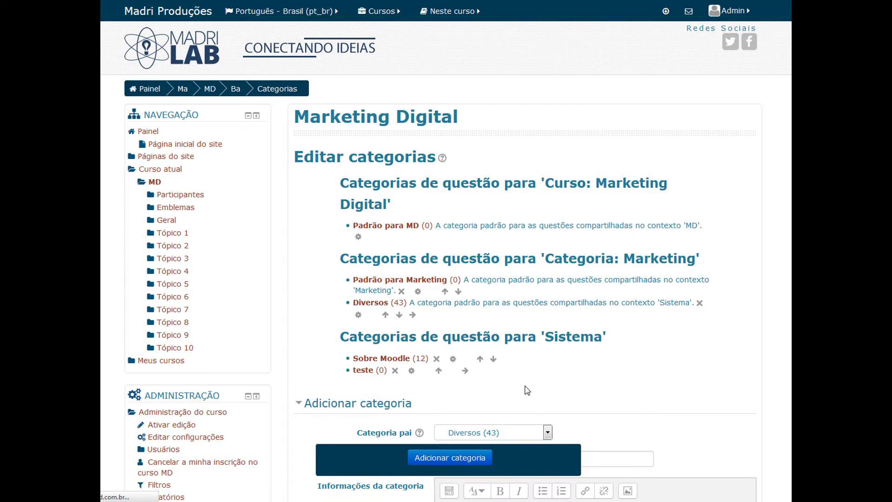
scroll(503, 360, "down", 7)
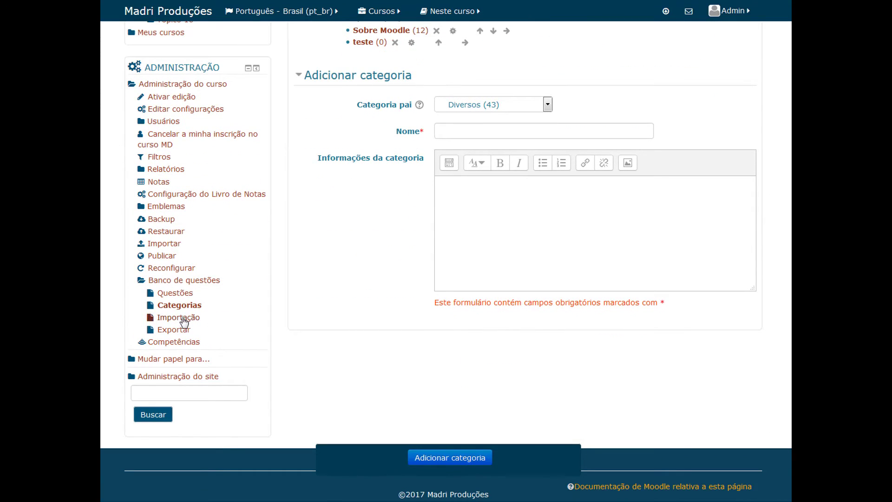
Open the course's question bank questions and show the Padrão para MD category
left_click(177, 293)
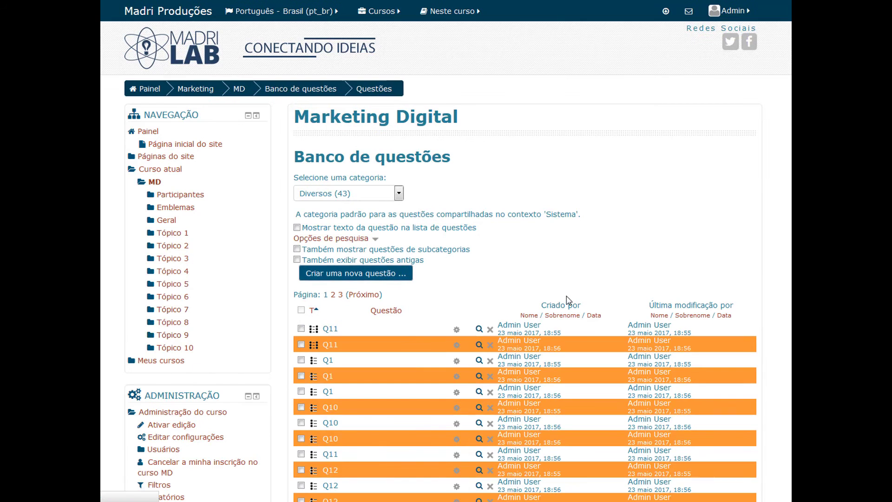
scroll(555, 253, "down", 2)
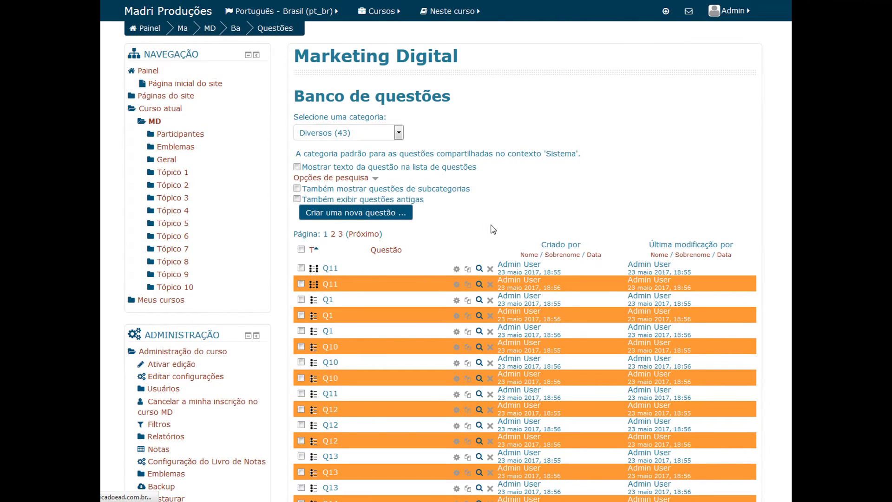
scroll(494, 229, "up", 2)
left_click(399, 193)
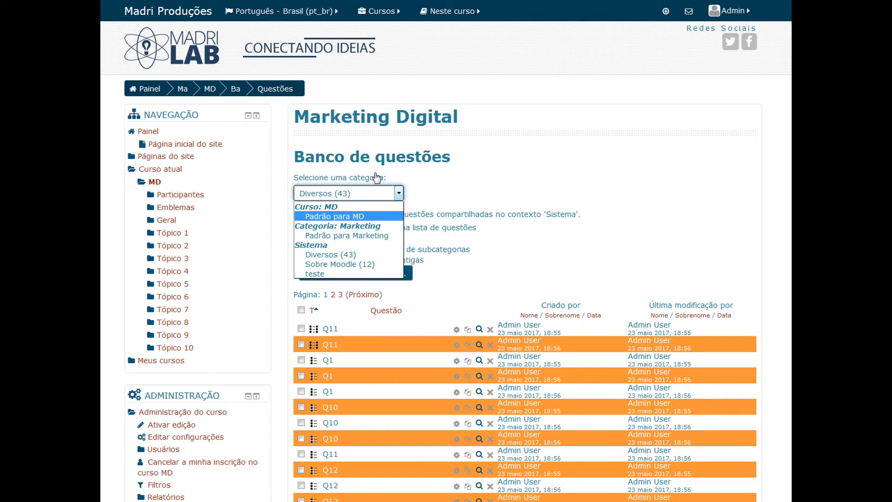
left_click(350, 217)
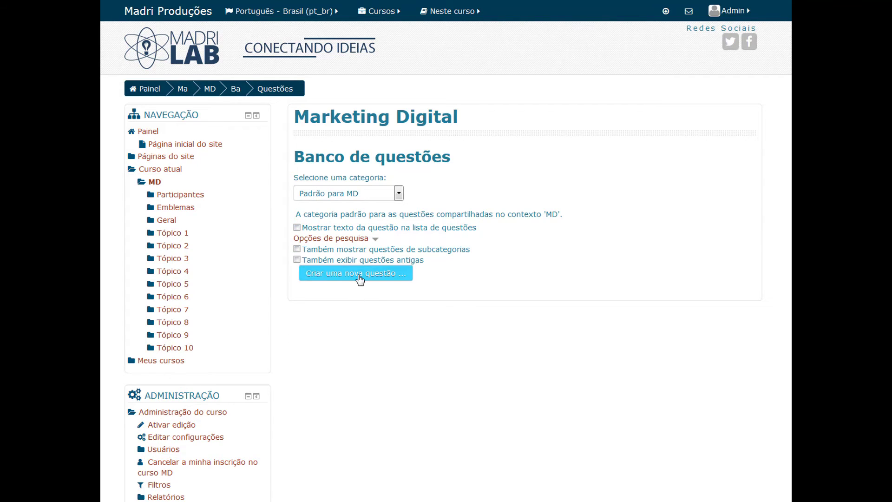
Switch the question bank to the Diversos category under Sistema and look through its questions
left_click(396, 193)
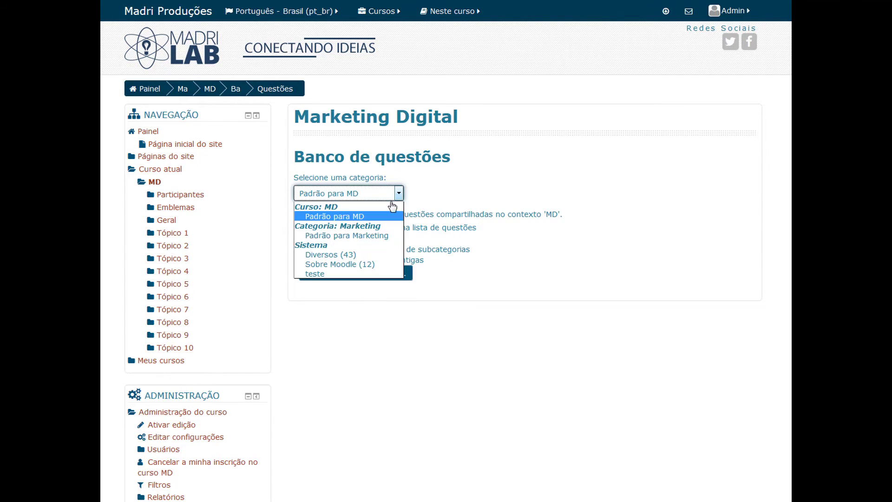
left_click(354, 258)
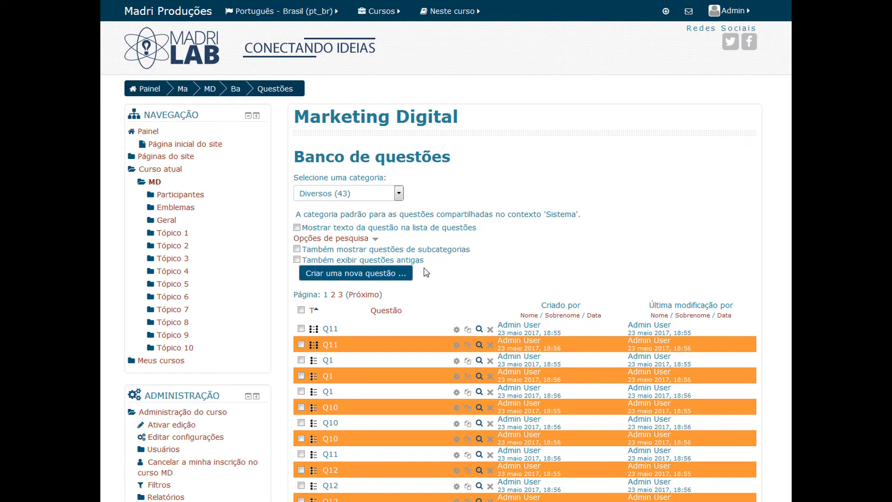
scroll(426, 273, "down", 7)
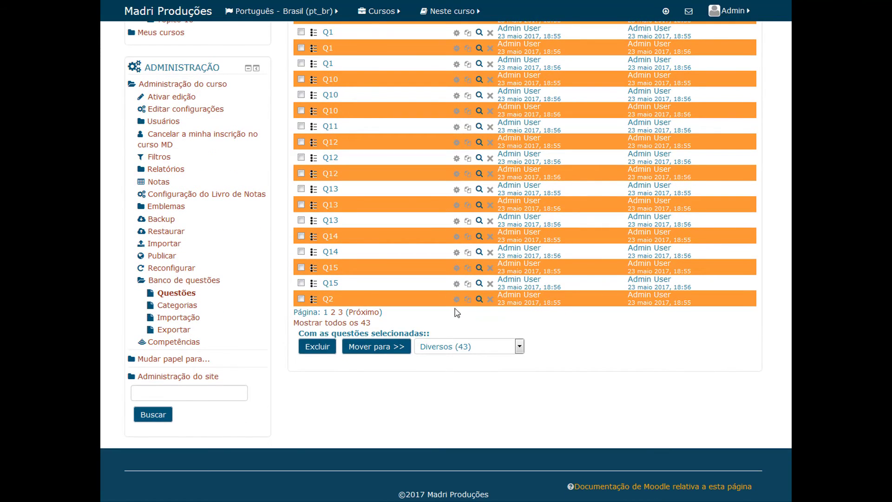
scroll(456, 309, "up", 4)
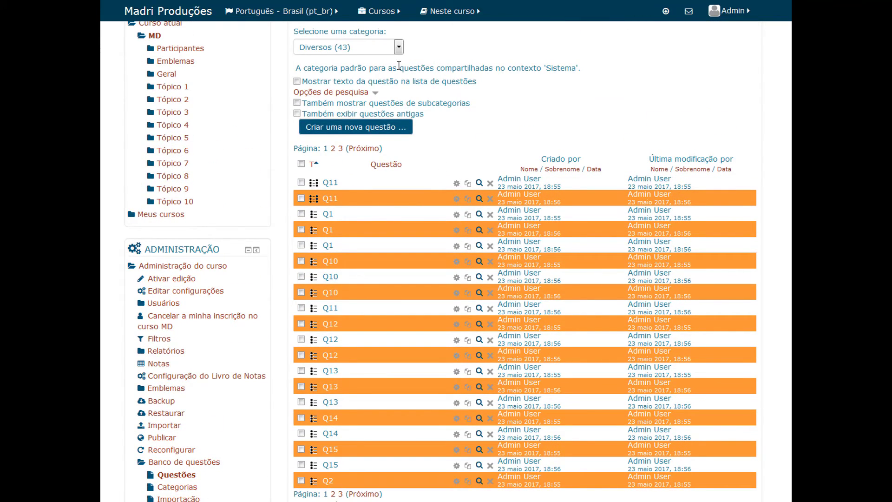
Show the questions of the Sobre Moodle category in the question bank
left_click(398, 47)
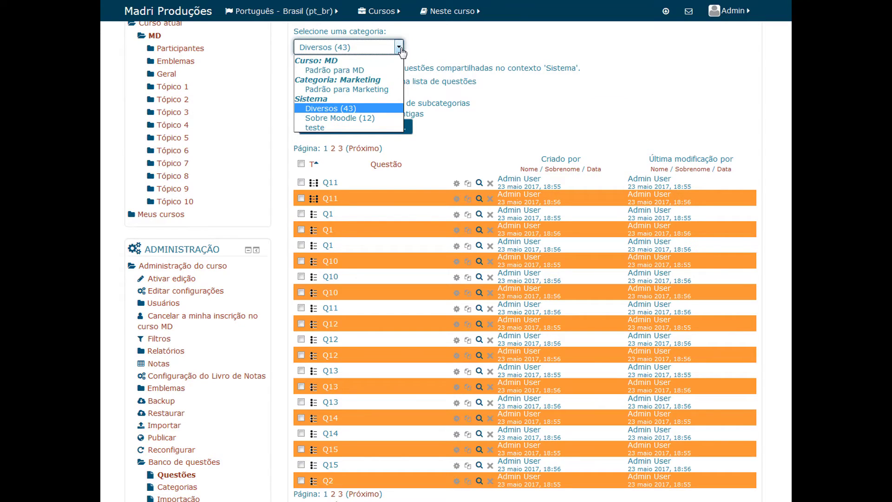
left_click(358, 118)
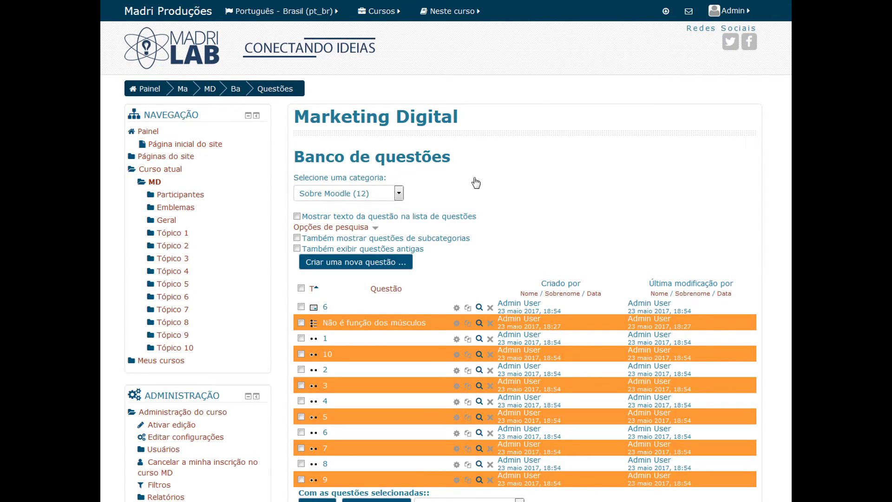
scroll(473, 184, "down", 4)
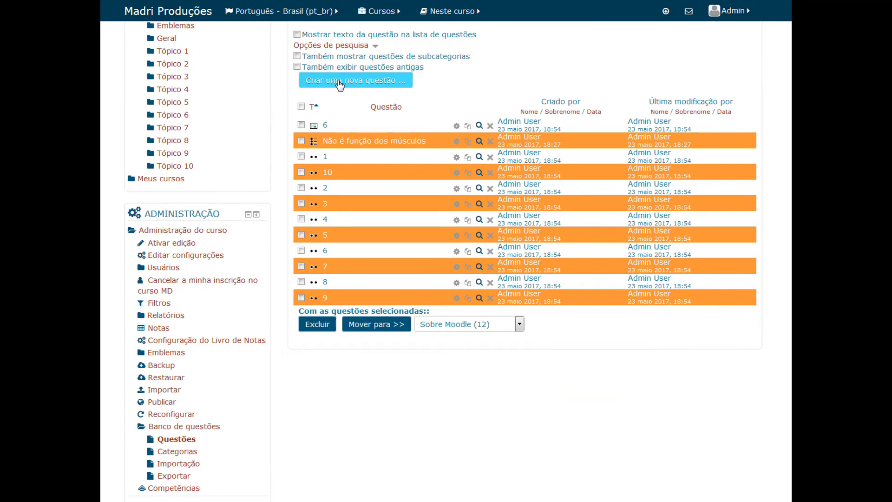
View the question types offered for a new question, cancel, and open the question Não é função dos músculos for editing
left_click(403, 83)
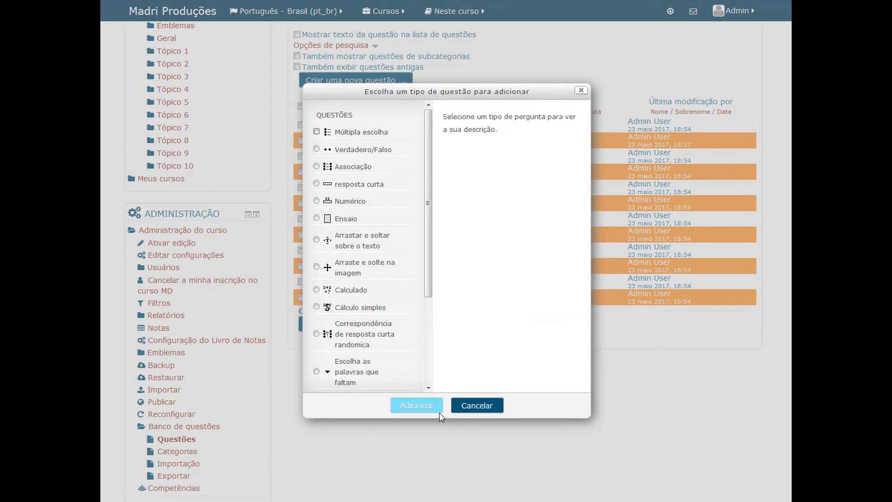
left_click(471, 406)
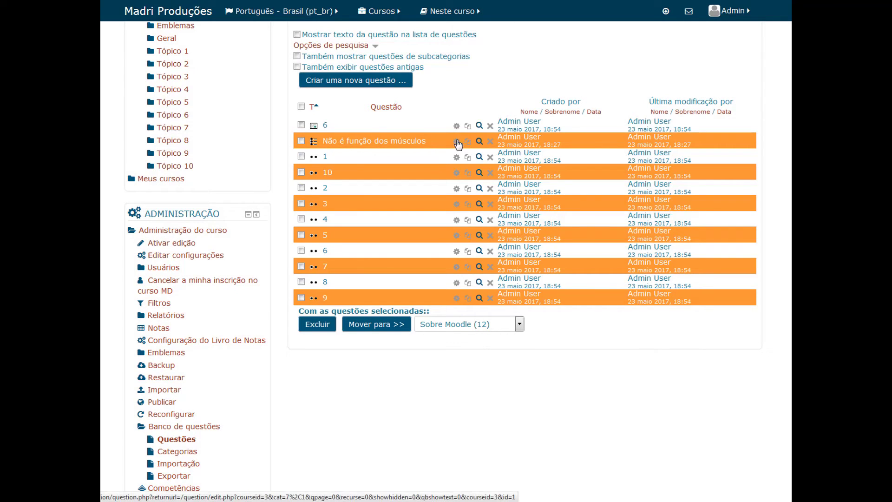
left_click(408, 219)
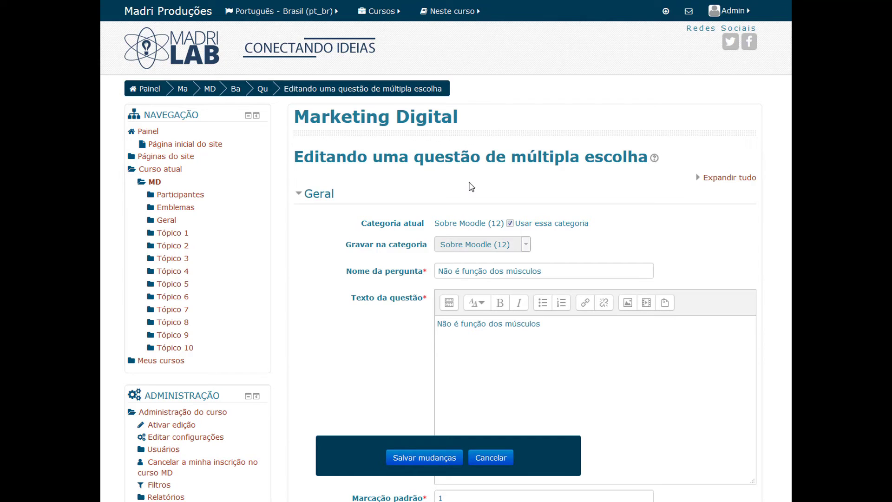
scroll(513, 233, "down", 3)
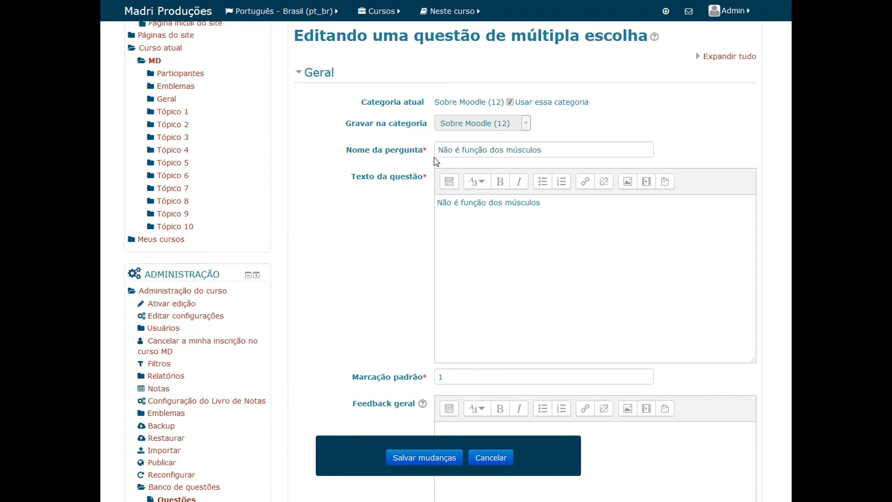
Examine the question's name and the question text in the Geral section
left_click(548, 150)
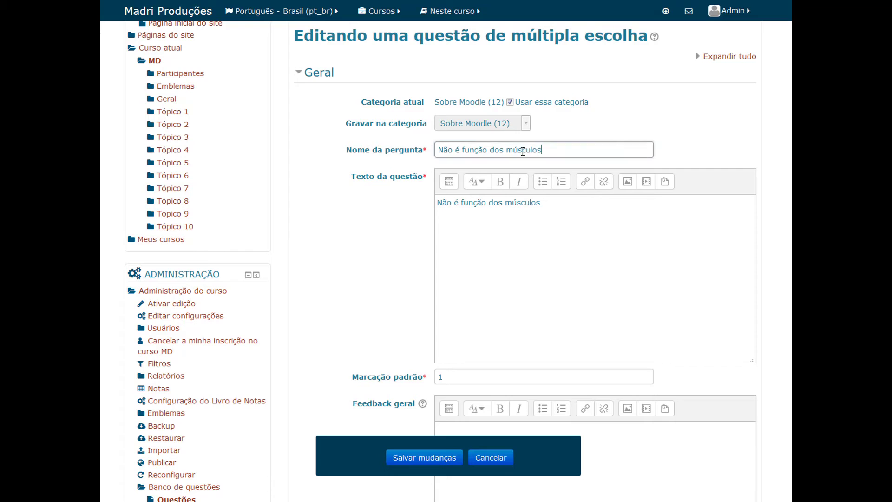
triple_click(522, 152)
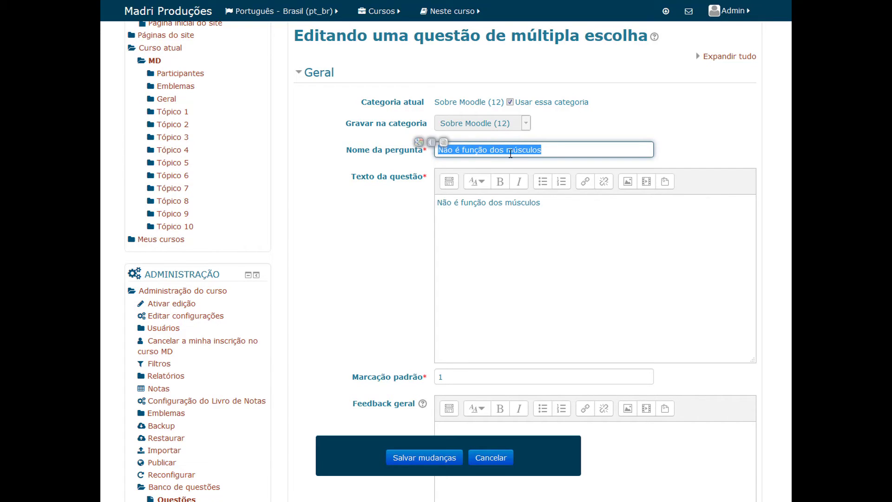
key("Tab")
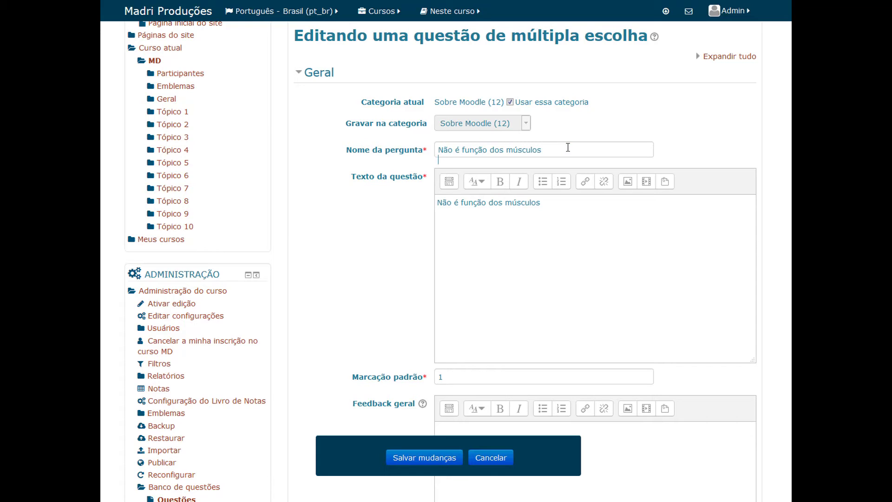
triple_click(554, 149)
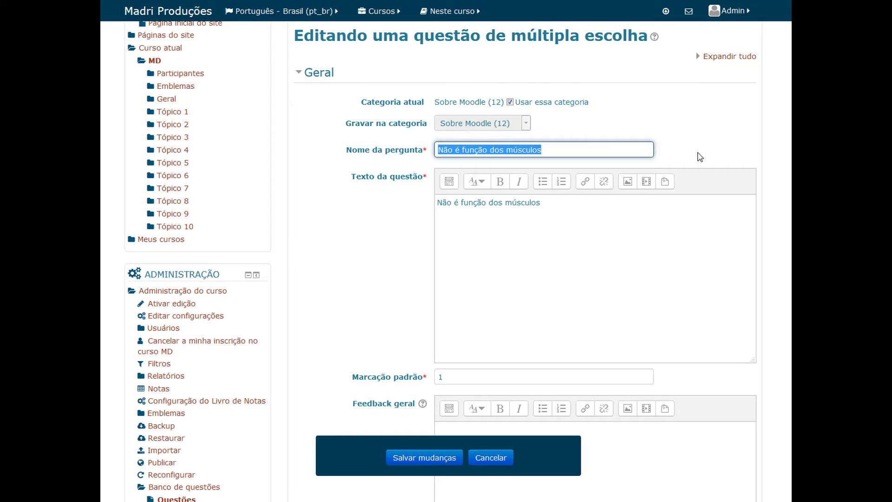
left_click(575, 146)
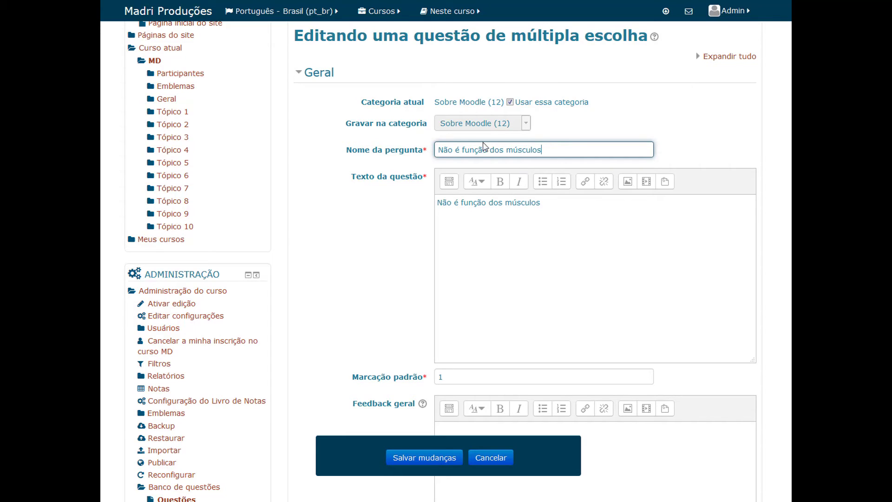
left_click(526, 203)
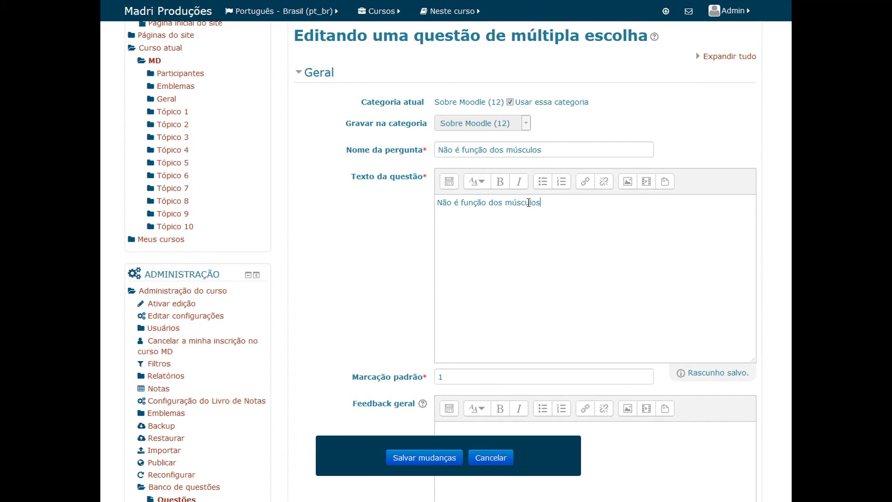
triple_click(529, 202)
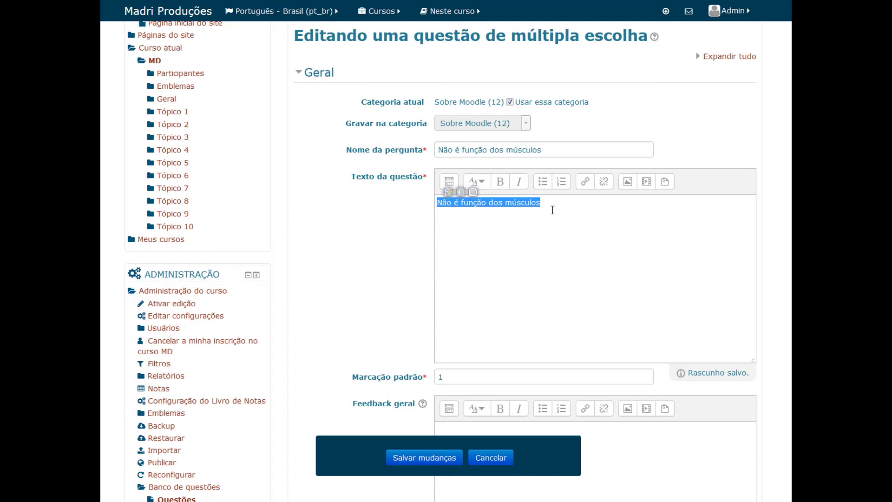
left_click(551, 209)
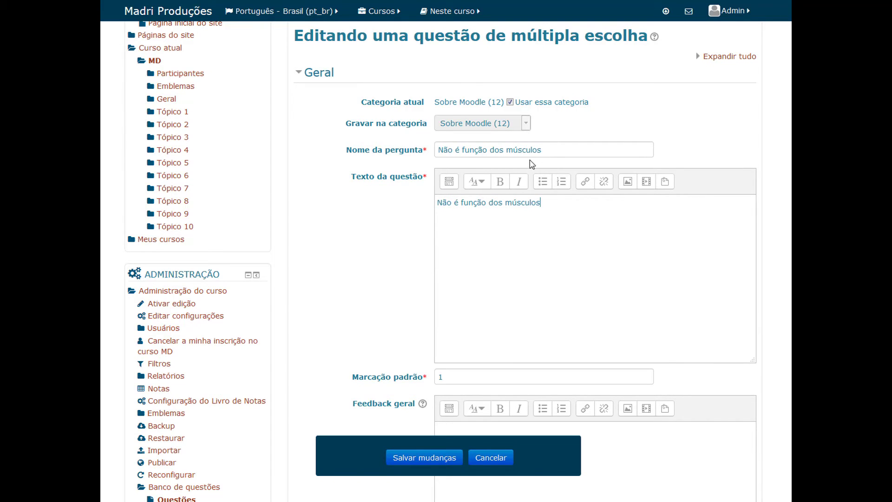
left_click(542, 207)
left_click_drag(534, 205, 435, 199)
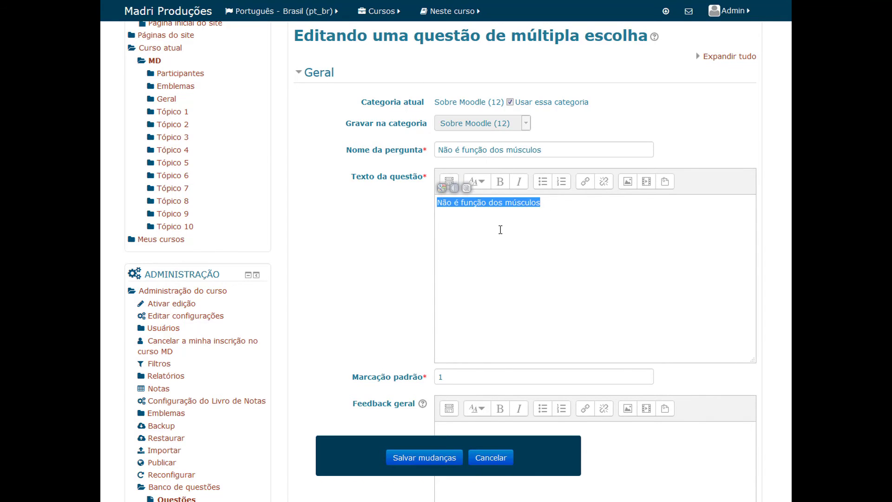
Read the help text for the question's general feedback and close it
scroll(500, 230, "down", 5)
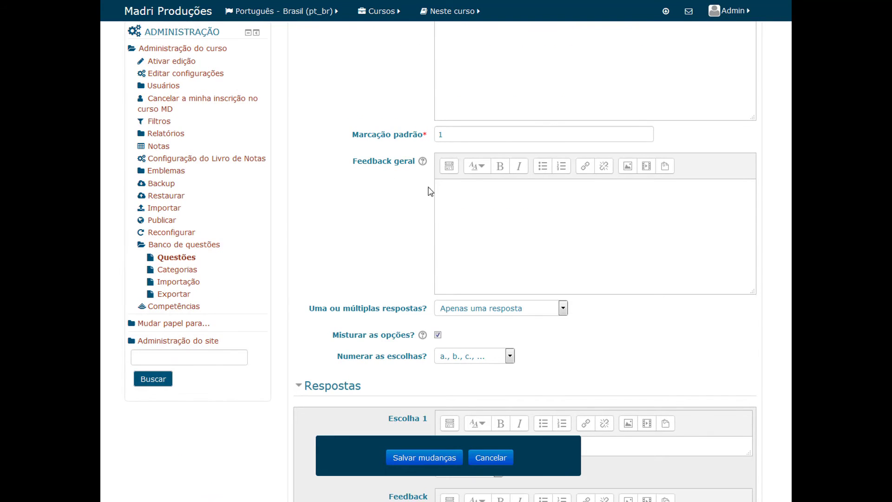
scroll(418, 193, "down", 3)
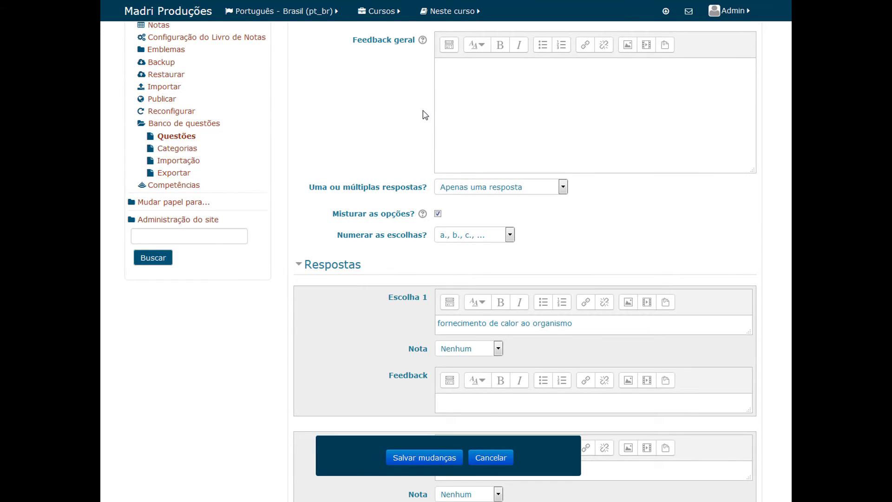
left_click(423, 43)
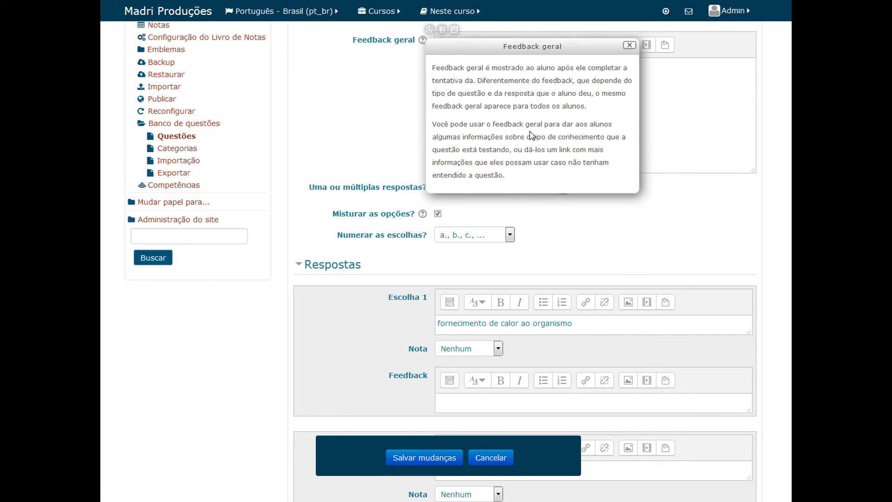
left_click(378, 107)
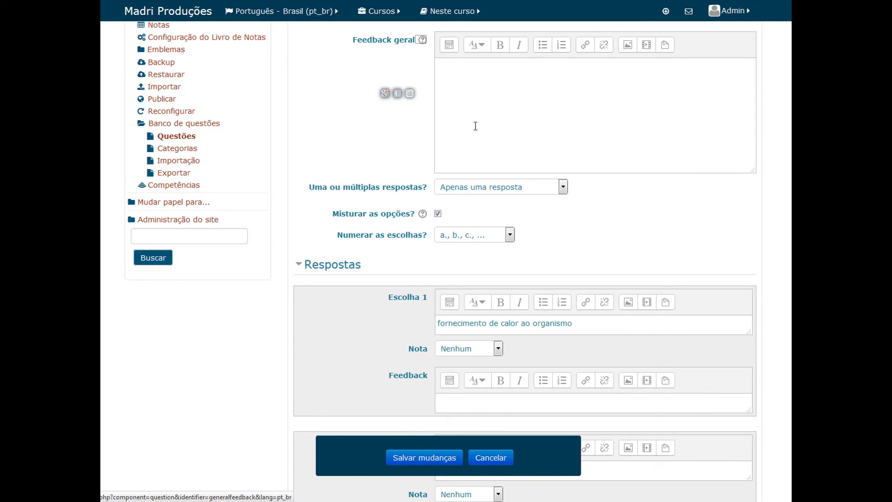
Try the Múltiplas respostas permitidas option for the question and set it back to Apenas uma resposta
scroll(365, 183, "down", 3)
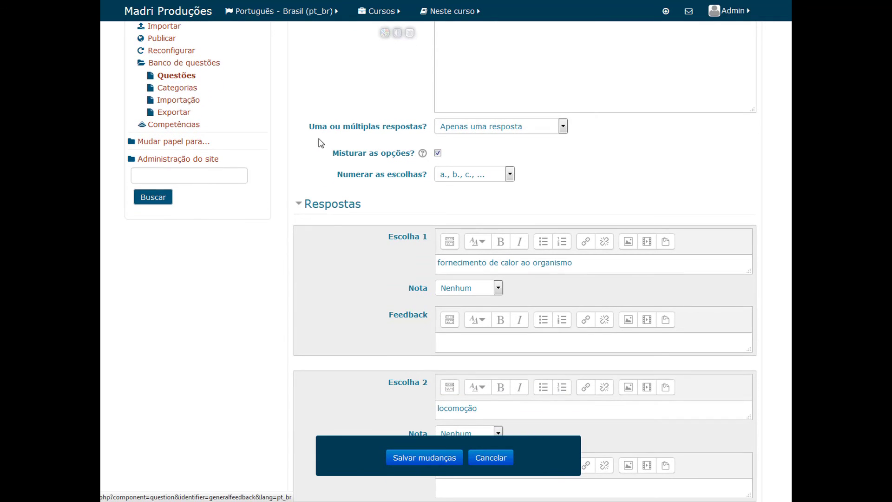
left_click(560, 128)
left_click(562, 127)
left_click(528, 132)
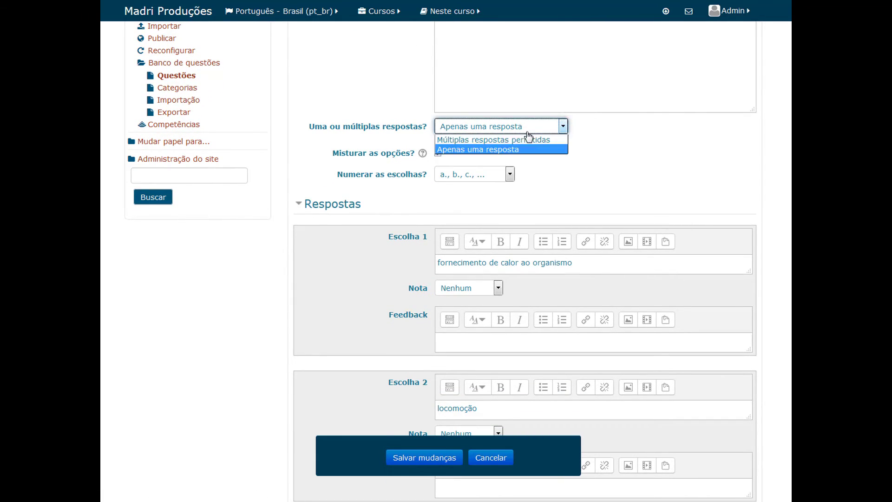
left_click(528, 138)
left_click(525, 131)
left_click(525, 138)
left_click(523, 132)
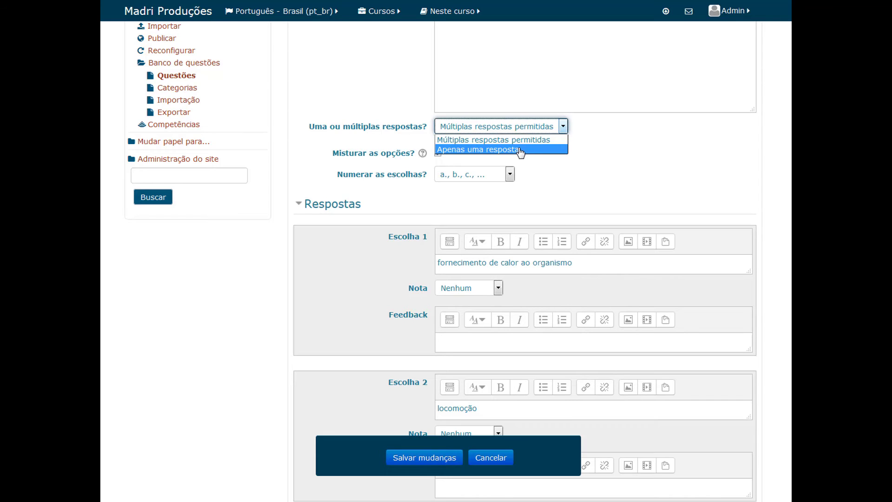
left_click(520, 150)
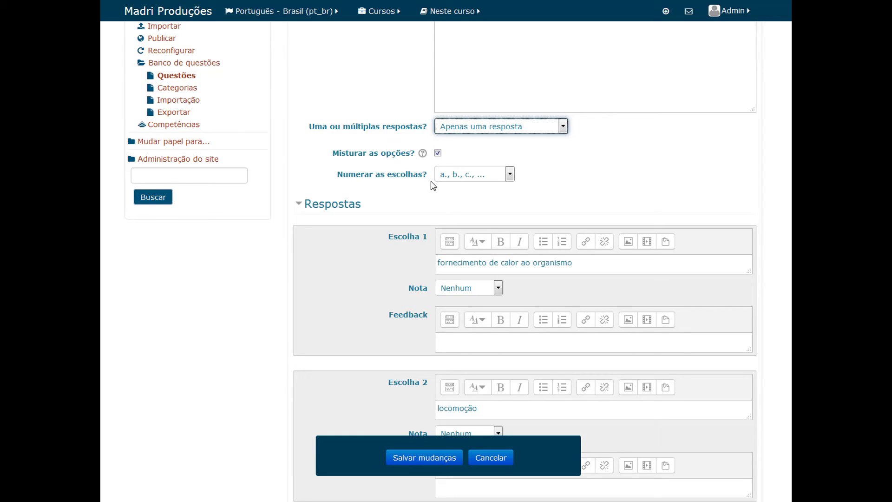
Look at the numbering styles available for the answer choices and leave the list without choosing another one
left_click(510, 178)
left_click(477, 190)
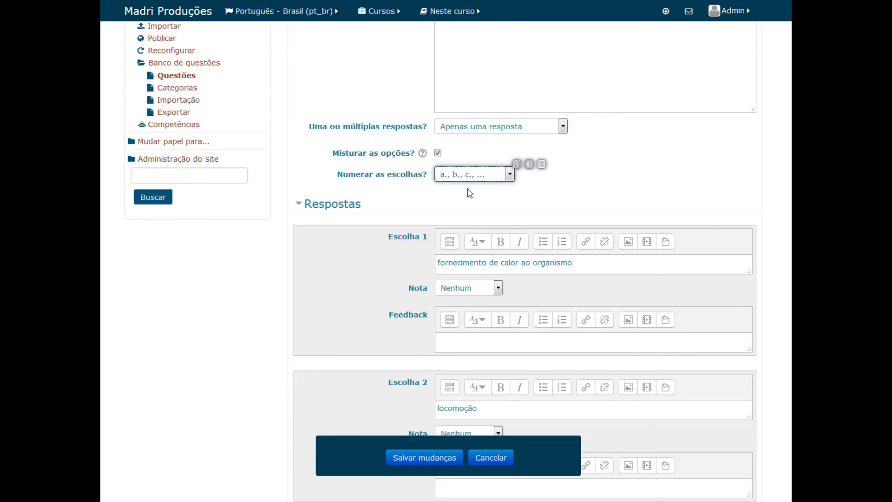
left_click(484, 179)
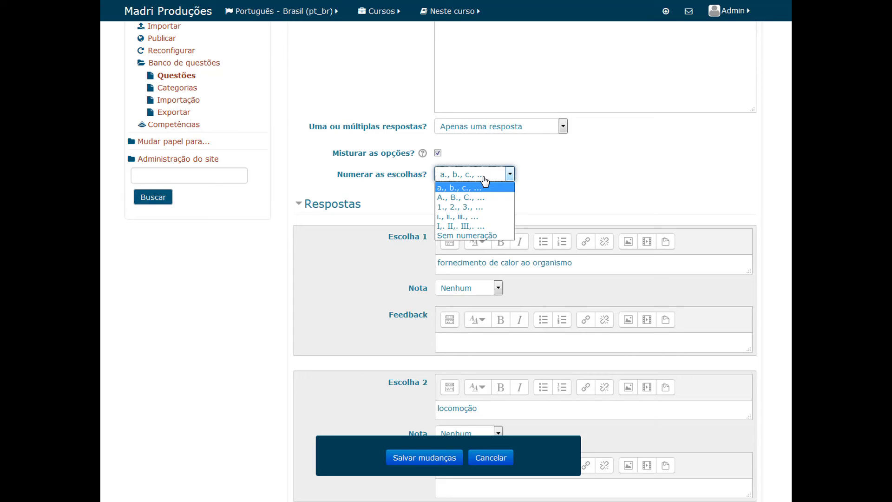
left_click(508, 172)
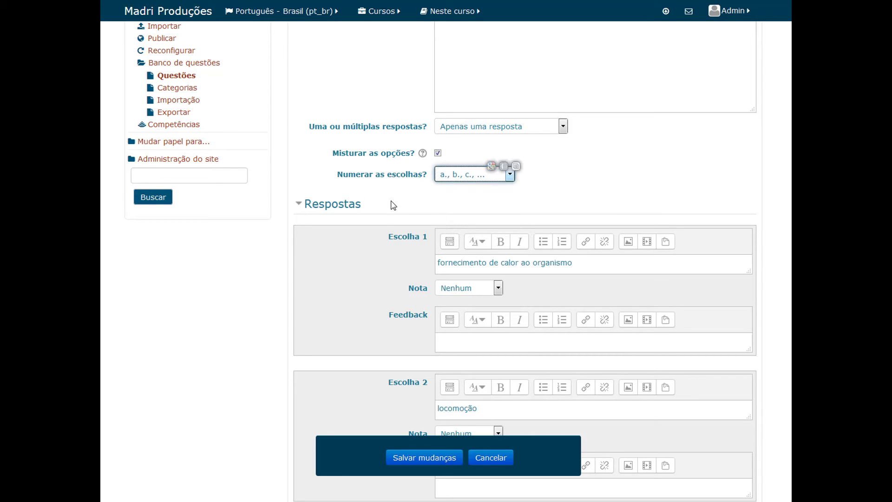
Compare the answer text of Escolha 1 with the question text in the Geral section
left_click(471, 178)
left_click(471, 178)
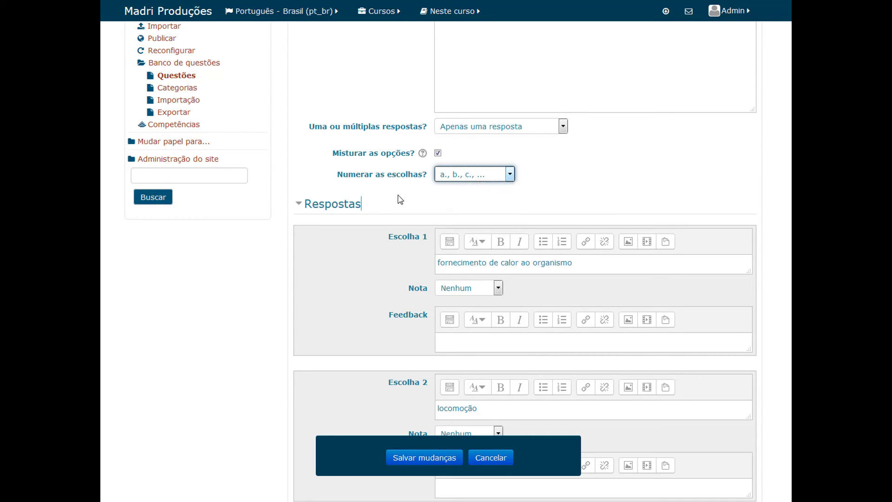
scroll(375, 289, "down", 3)
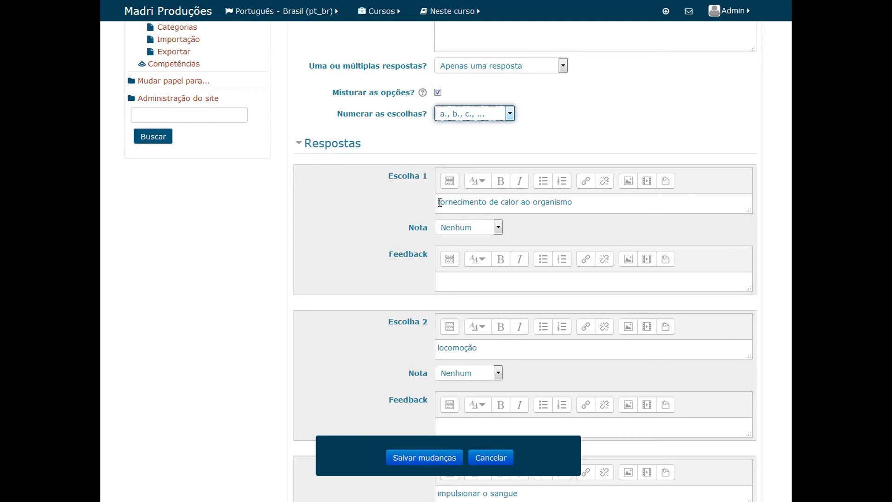
left_click_drag(439, 203, 601, 201)
left_click(581, 207)
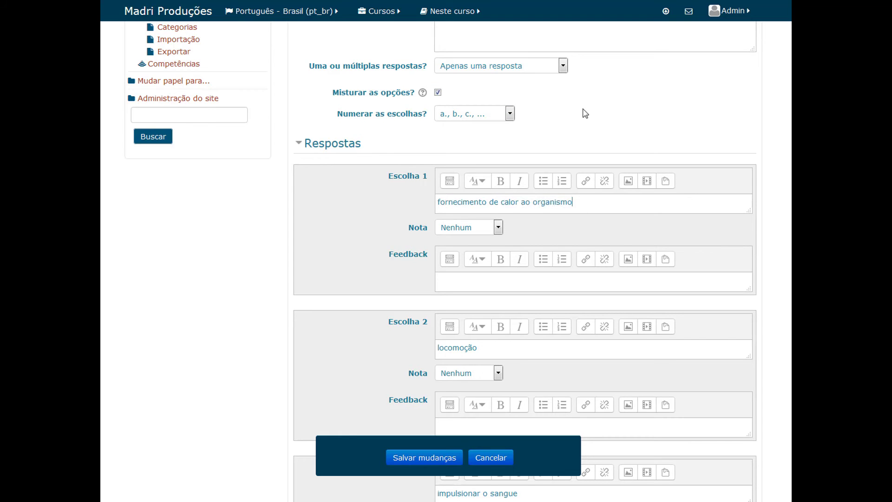
scroll(613, 135, "up", 10)
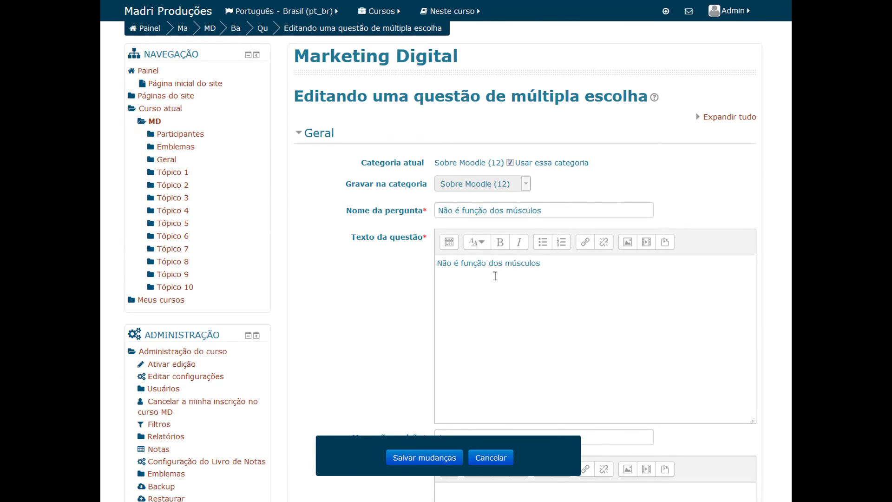
scroll(534, 279, "down", 10)
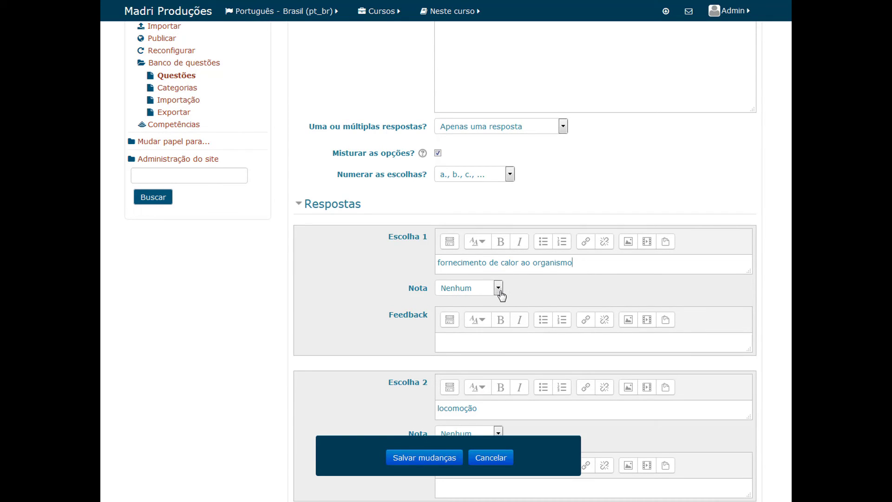
Try a grade of 100% for Escolha 1 and set it back to Nenhum
left_click(480, 291)
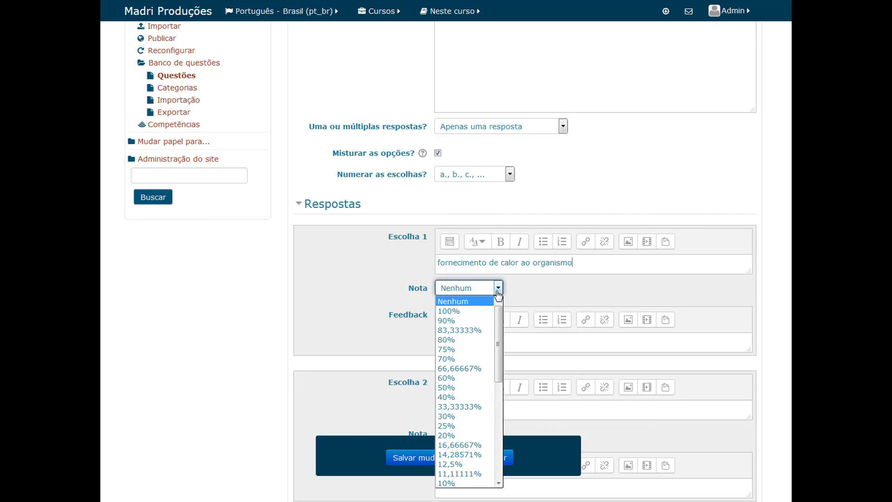
left_click(477, 310)
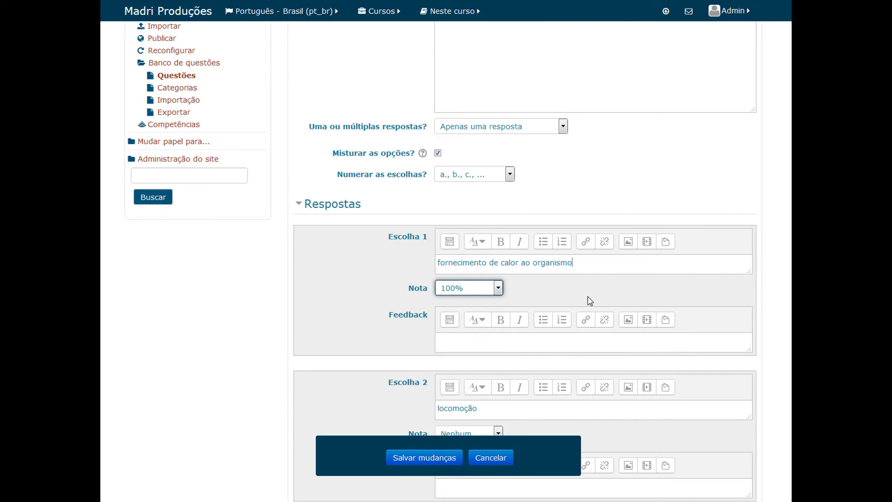
left_click(497, 289)
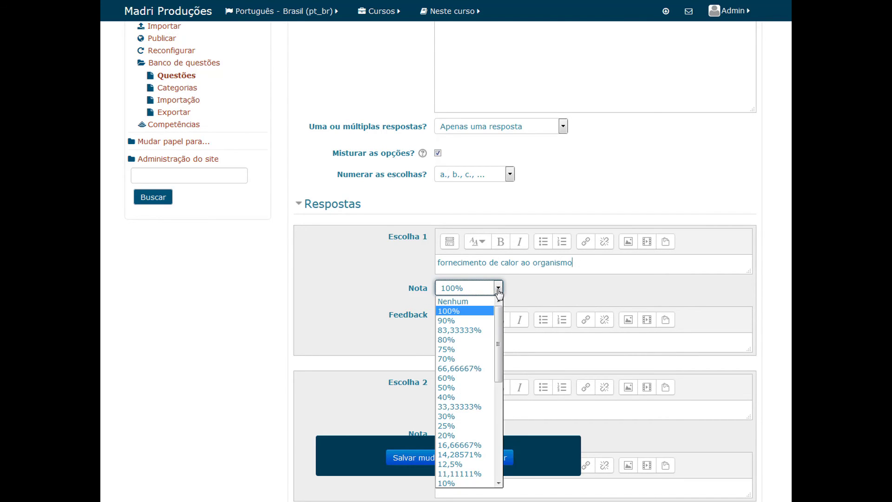
left_click(478, 301)
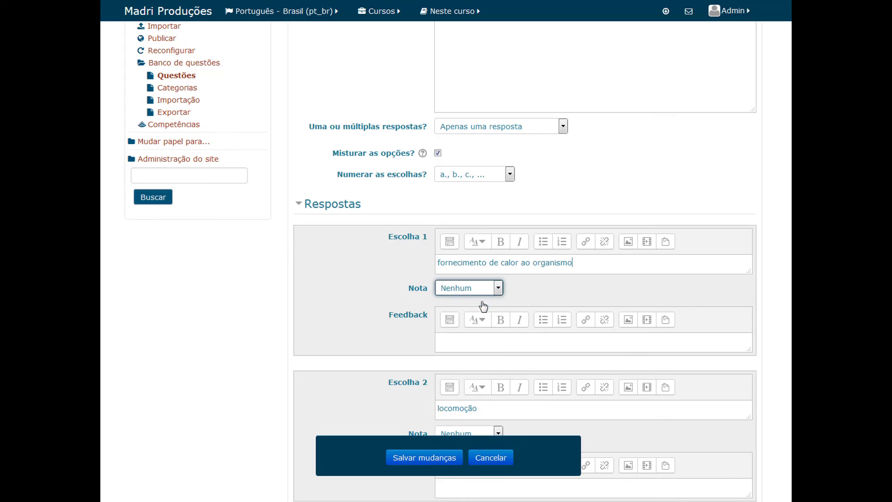
left_click(651, 297)
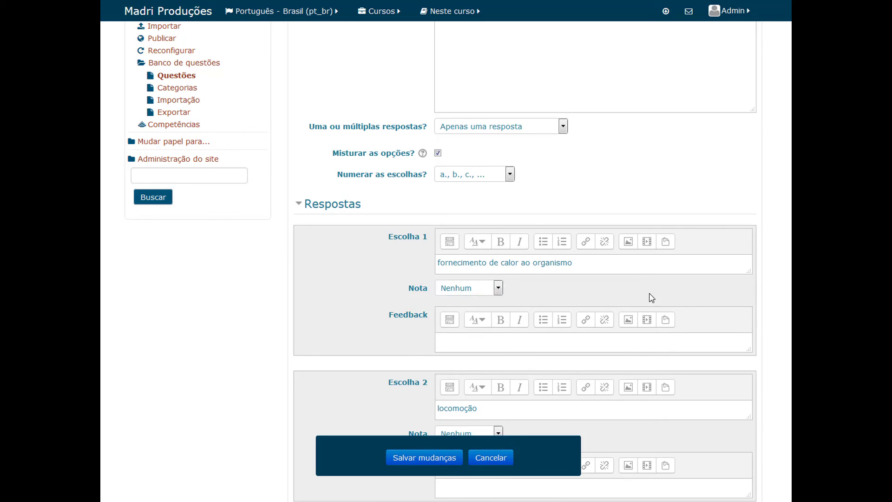
Check the single or multiple answer options, try grades of 50% and 100% for Escolha 1, and restore Nenhum
left_click(506, 133)
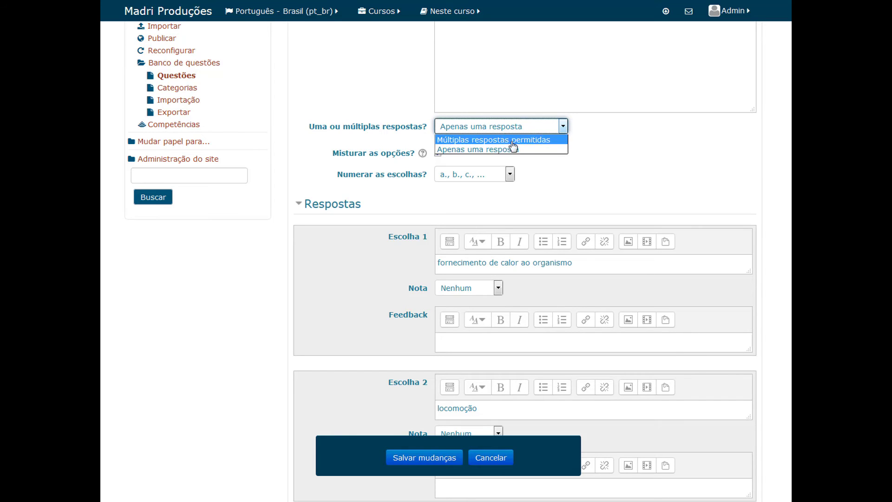
left_click(599, 157)
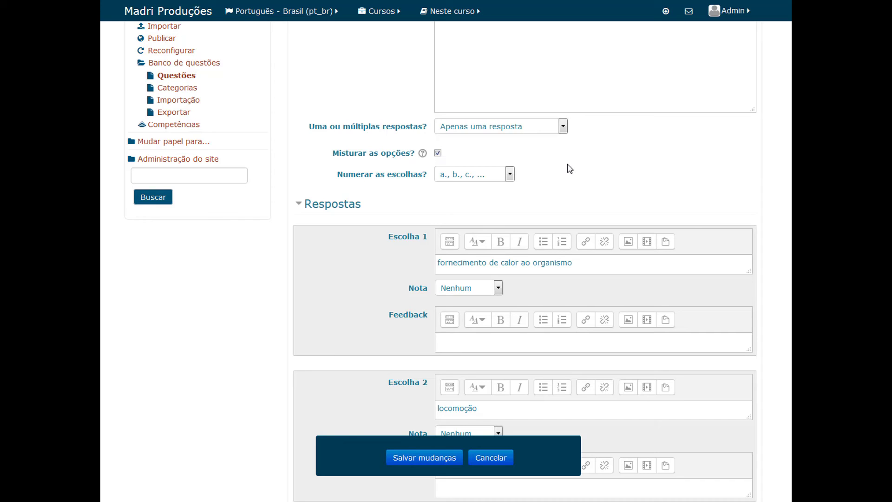
left_click(498, 292)
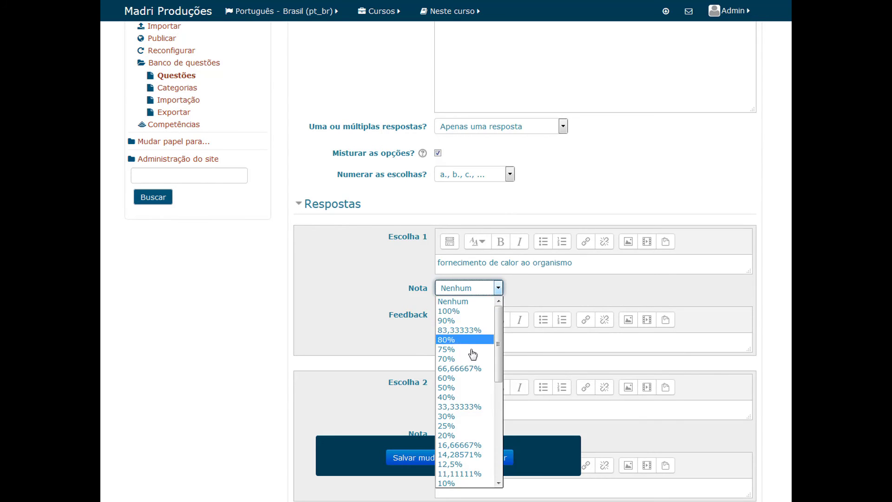
left_click(466, 387)
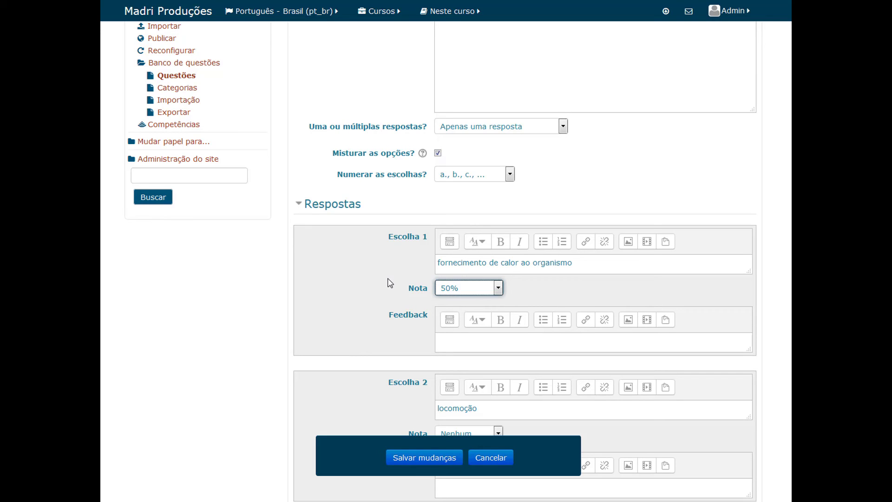
left_click(497, 288)
left_click(472, 311)
left_click(497, 288)
left_click(473, 301)
Review the question text and the grades assigned to the answers from Escolha 1 to Escolha 5
scroll(392, 281, "down", 3)
scroll(390, 274, "up", 12)
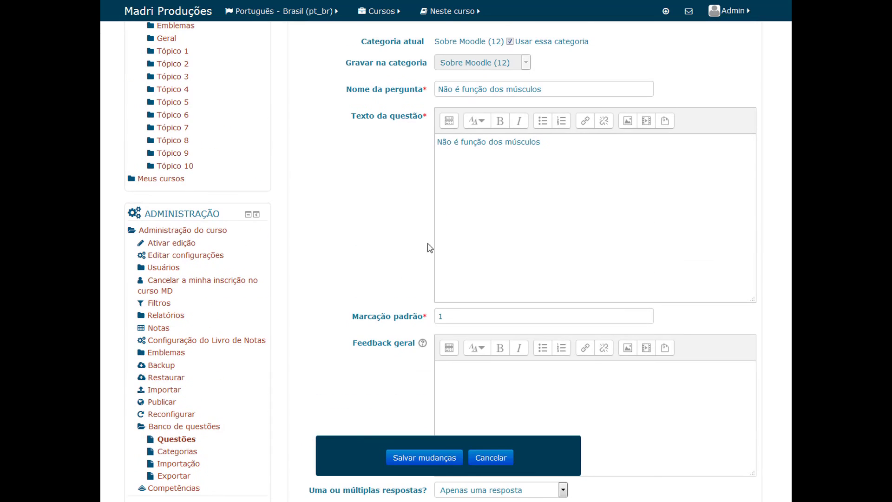
scroll(404, 249, "down", 15)
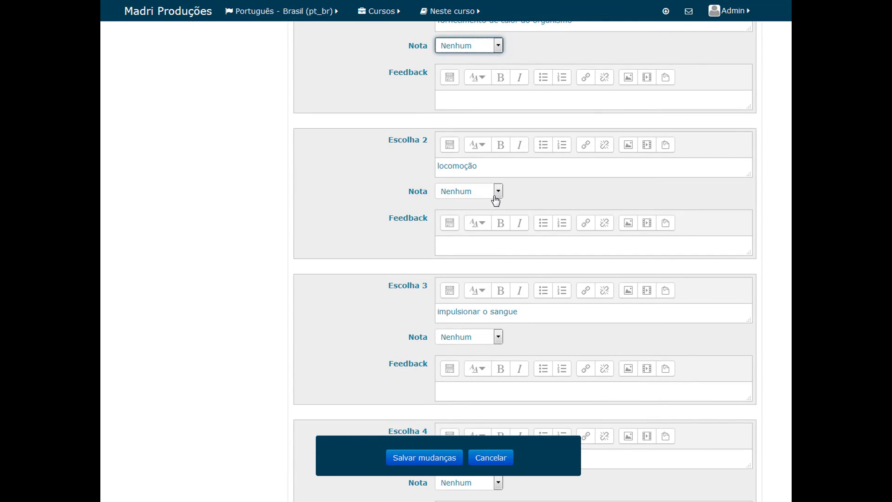
scroll(367, 210, "down", 4)
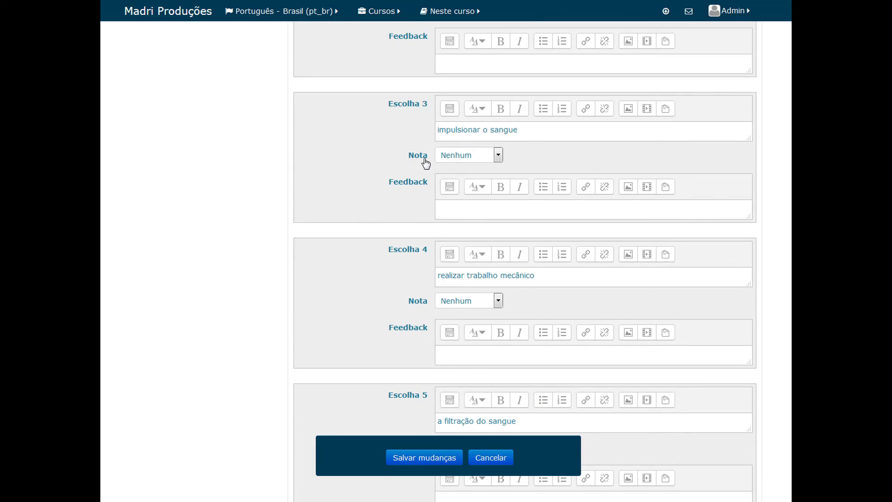
scroll(361, 218, "down", 4)
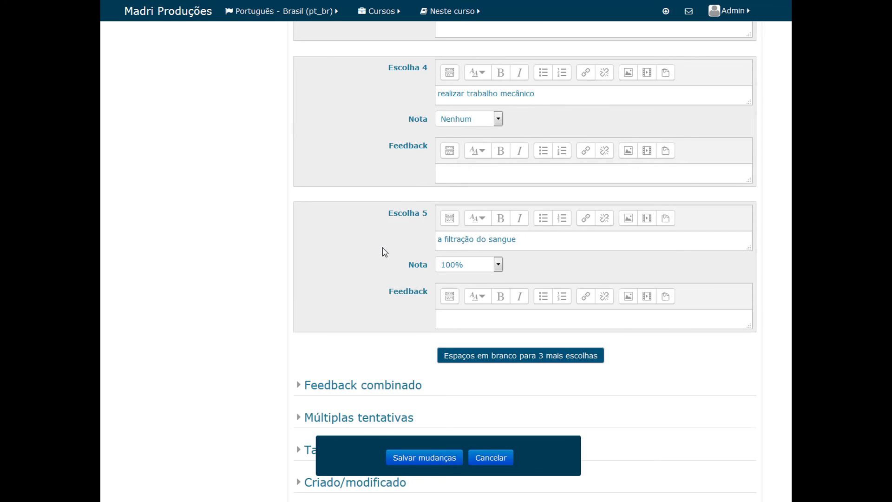
scroll(380, 250, "down", 3)
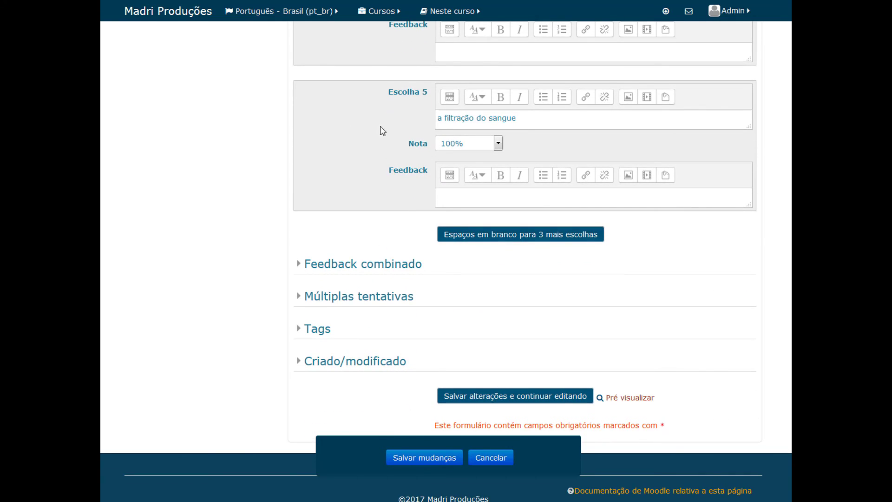
scroll(757, 183, "up", 6)
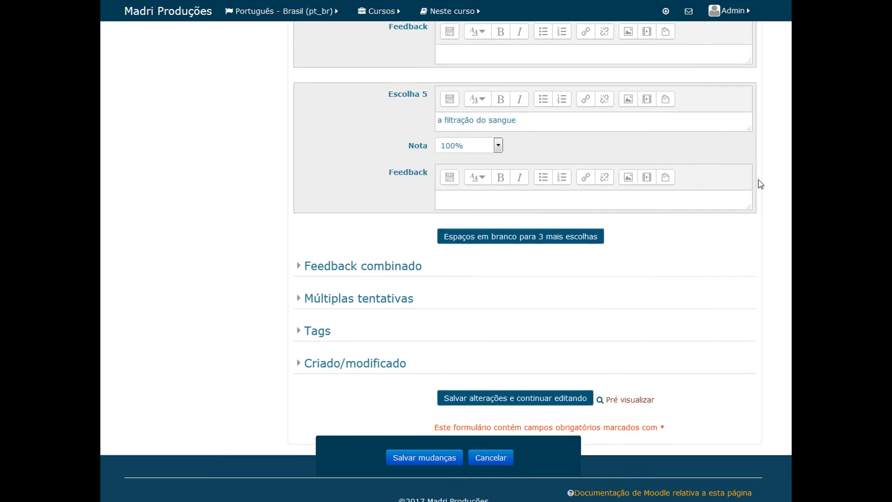
scroll(759, 180, "up", 4)
scroll(496, 142, "down", 13)
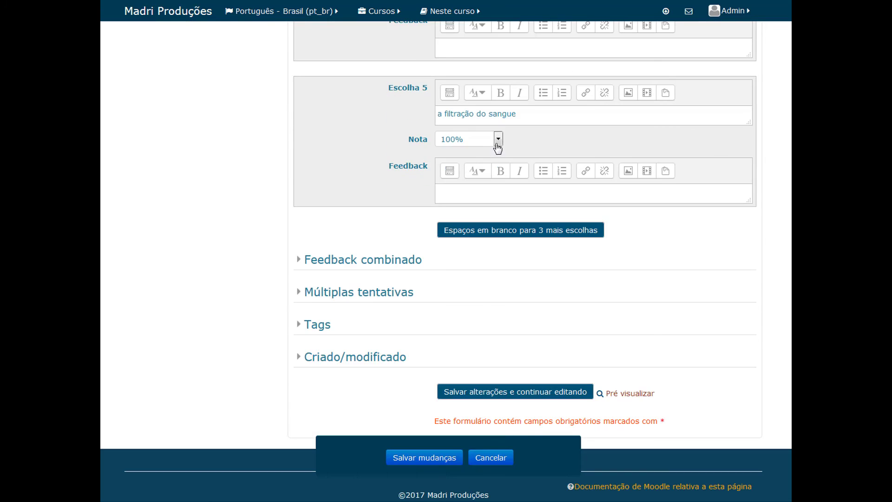
Set the grade of Escolha 5, "a filtração do sangue", to 100%
left_click(498, 139)
left_click(472, 154)
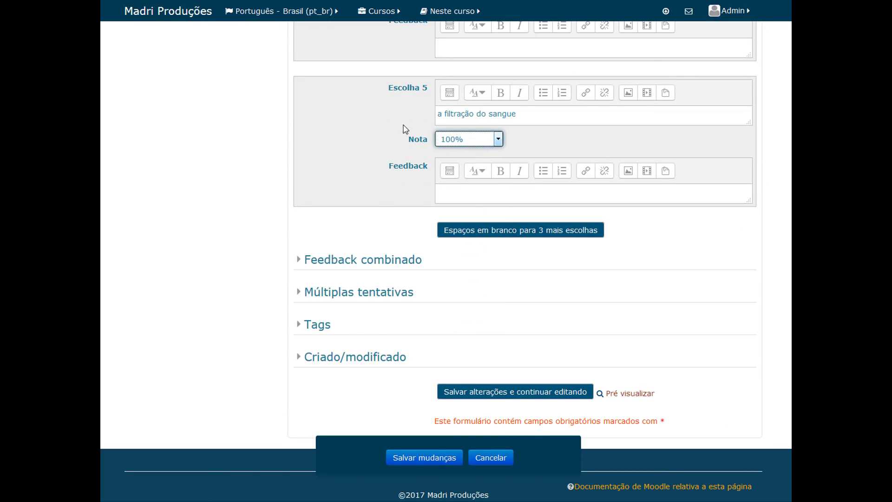
left_click(387, 108)
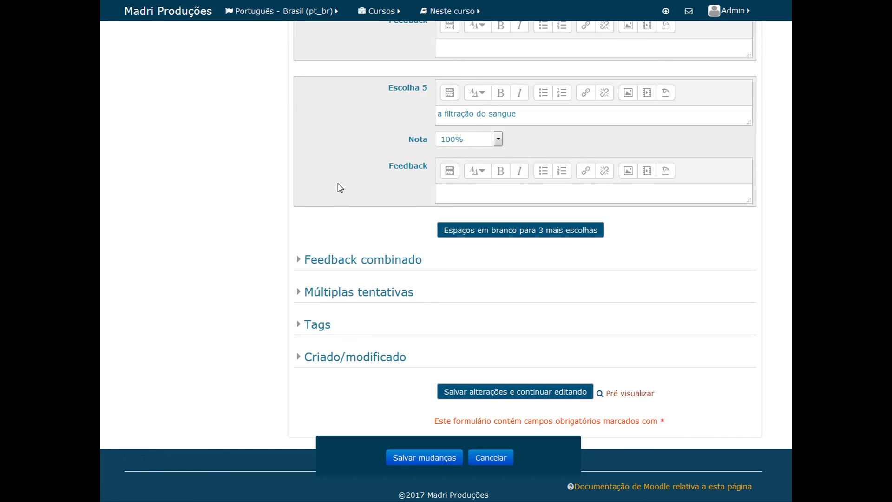
Expand Feedback combinado and read the feedback texts for correct, partially correct and incorrect answers
left_click(335, 259)
scroll(358, 352, "down", 1)
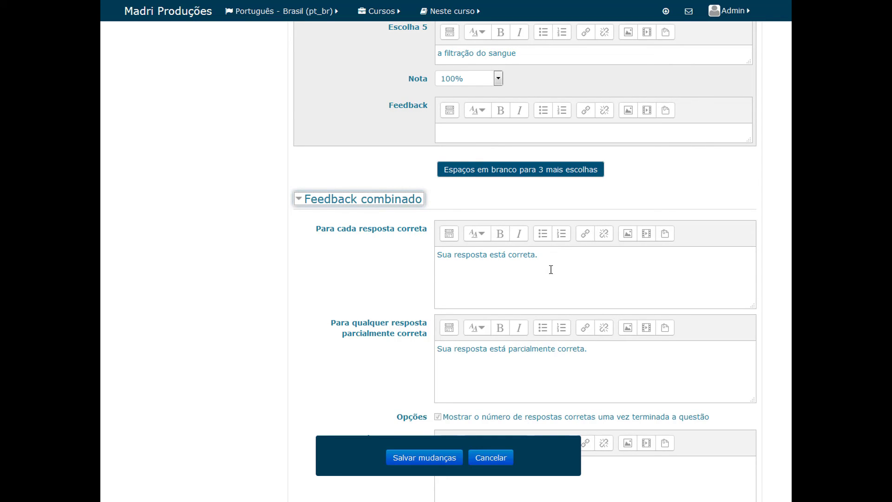
scroll(416, 367, "down", 5)
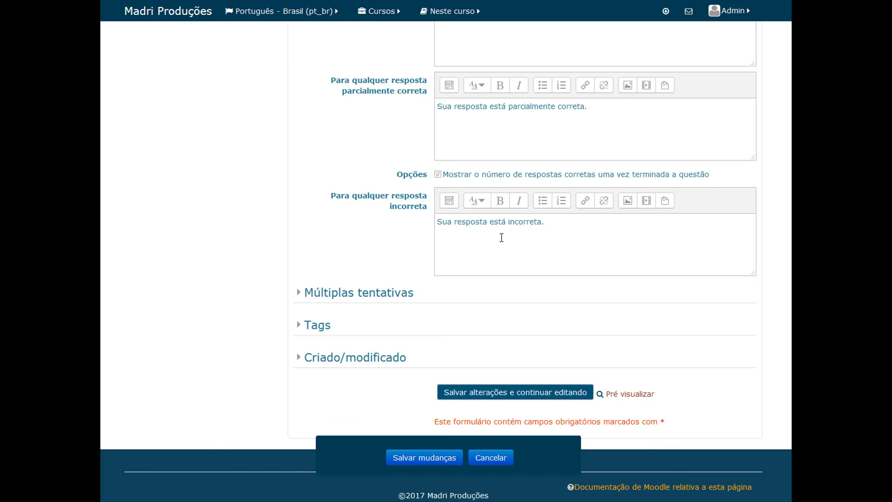
triple_click(477, 227)
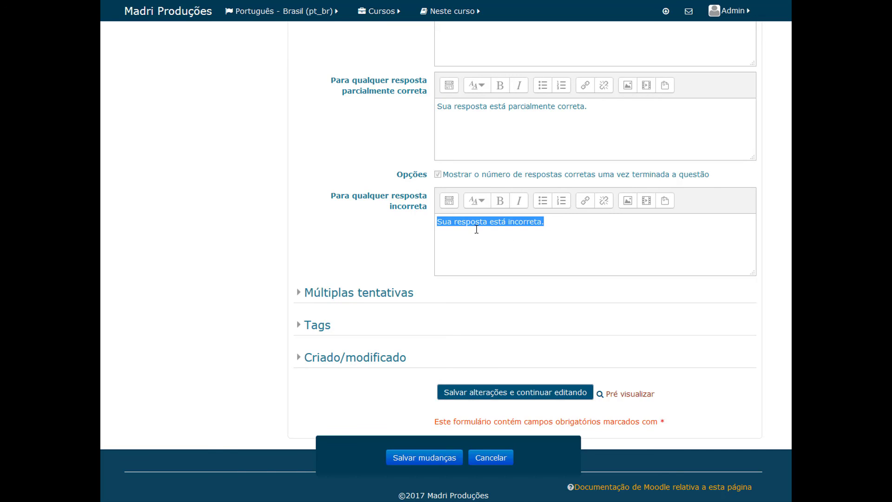
left_click(528, 238)
Save the changes to the question and look over the question list of the Sobre Moodle category
left_click(498, 391)
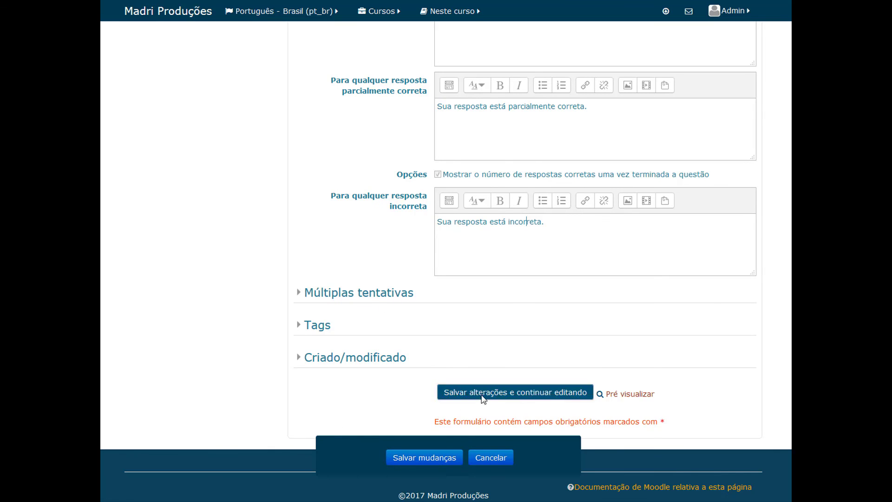
left_click(417, 465)
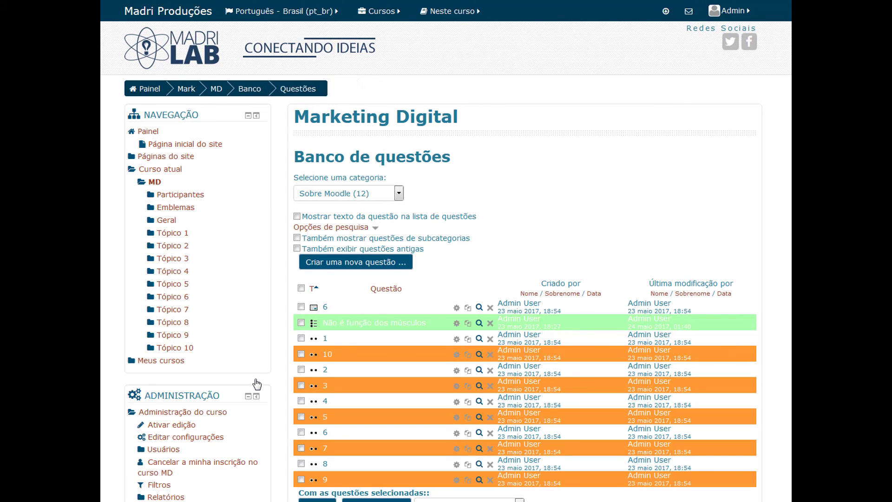
scroll(551, 263, "down", 3)
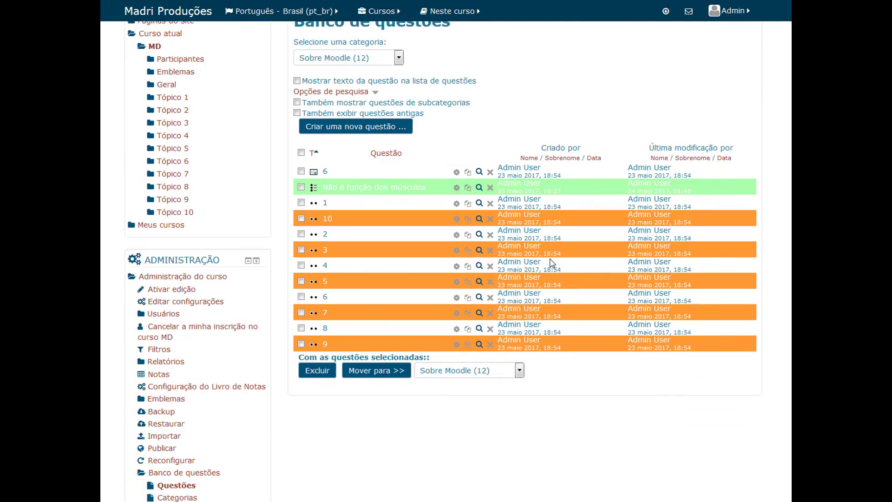
scroll(552, 262, "down", 1)
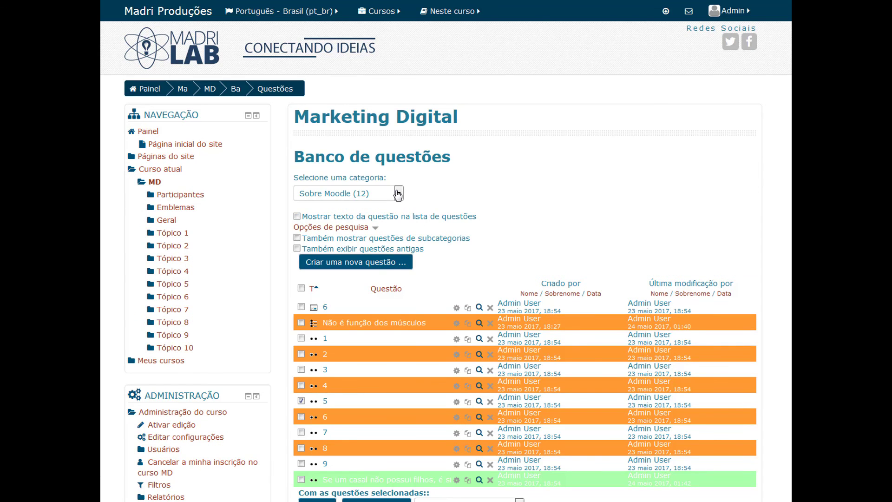
Look at the available question categories without choosing another one, and view the options for the selected questions
left_click(398, 194)
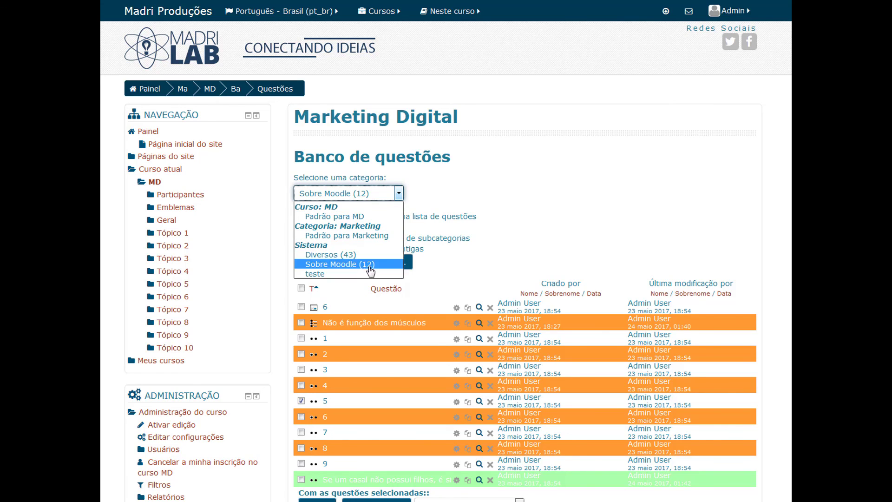
left_click(573, 226)
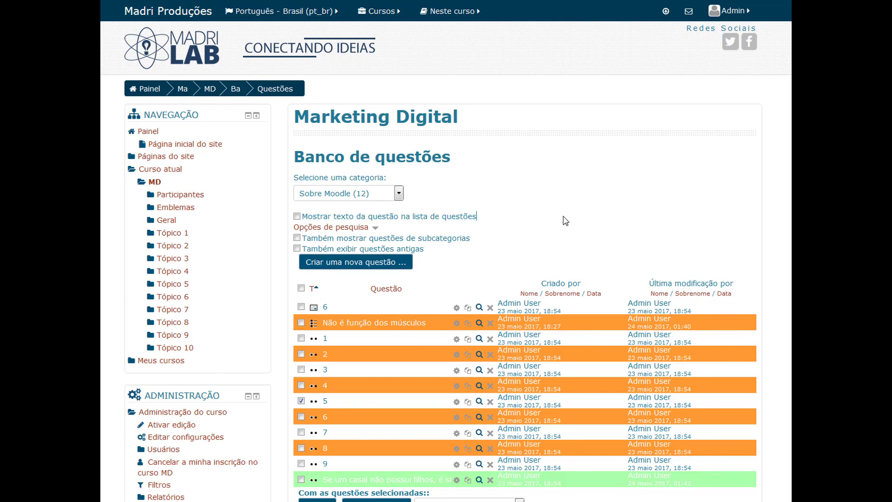
scroll(565, 221, "down", 1)
scroll(565, 221, "down", 2)
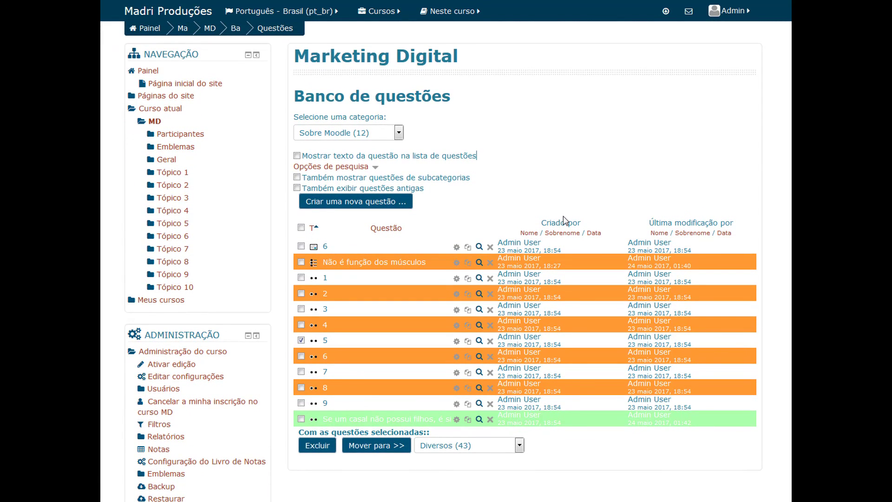